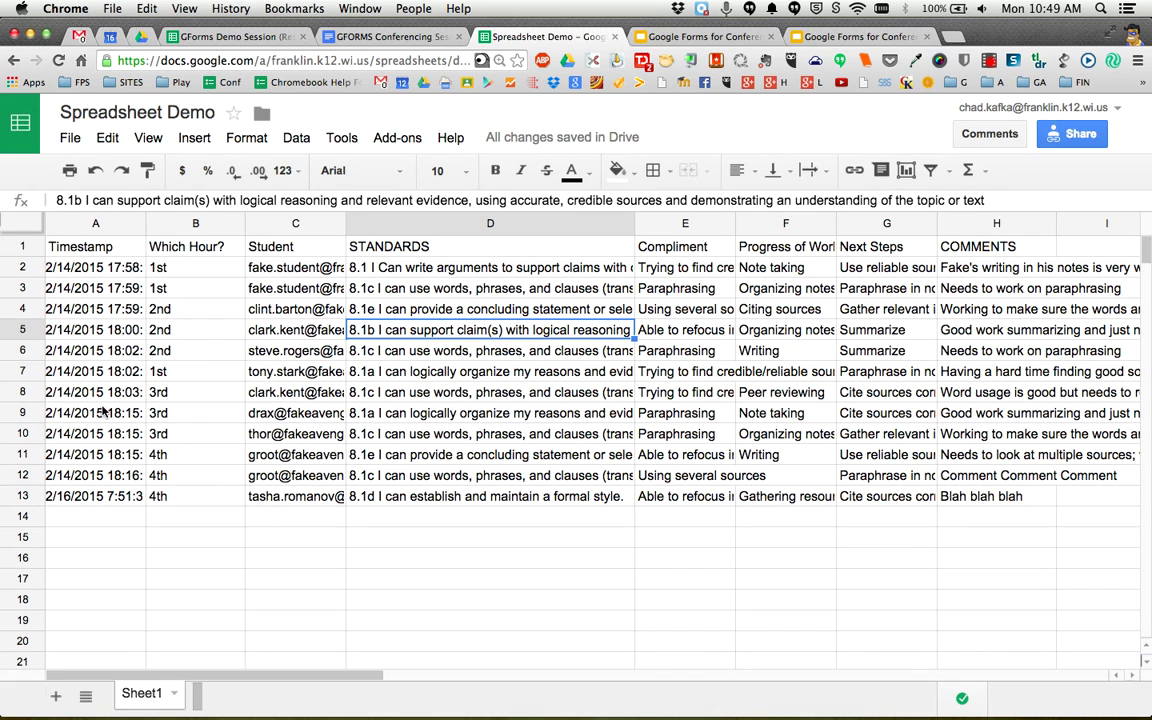
Wrap the text in all cells of the sheet.
{"action": "left_click", "coordinate": [25, 226]}
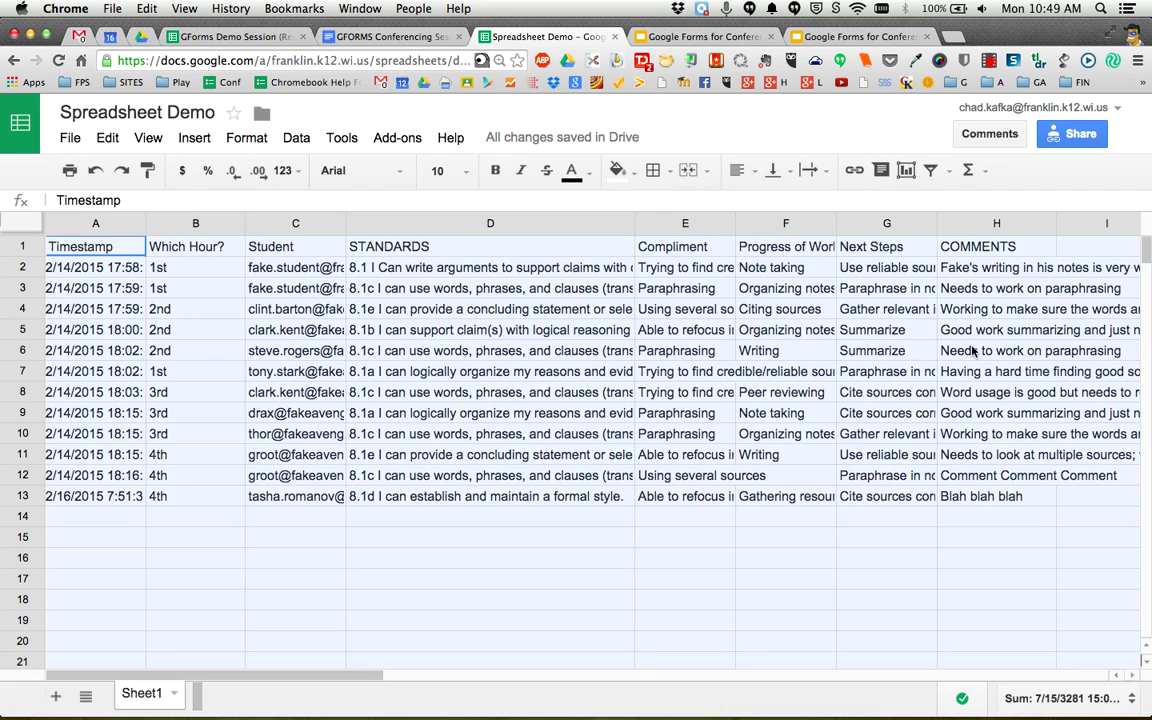
{"action": "left_click", "coordinate": [828, 172]}
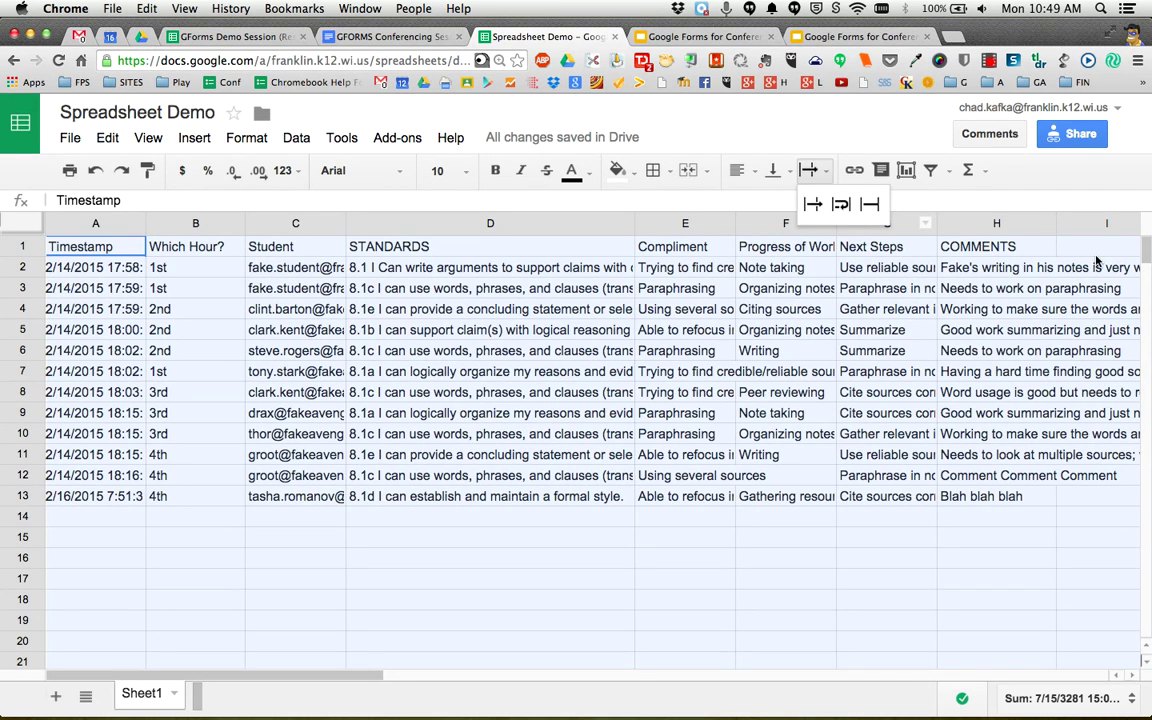
{"action": "left_click", "coordinate": [842, 206]}
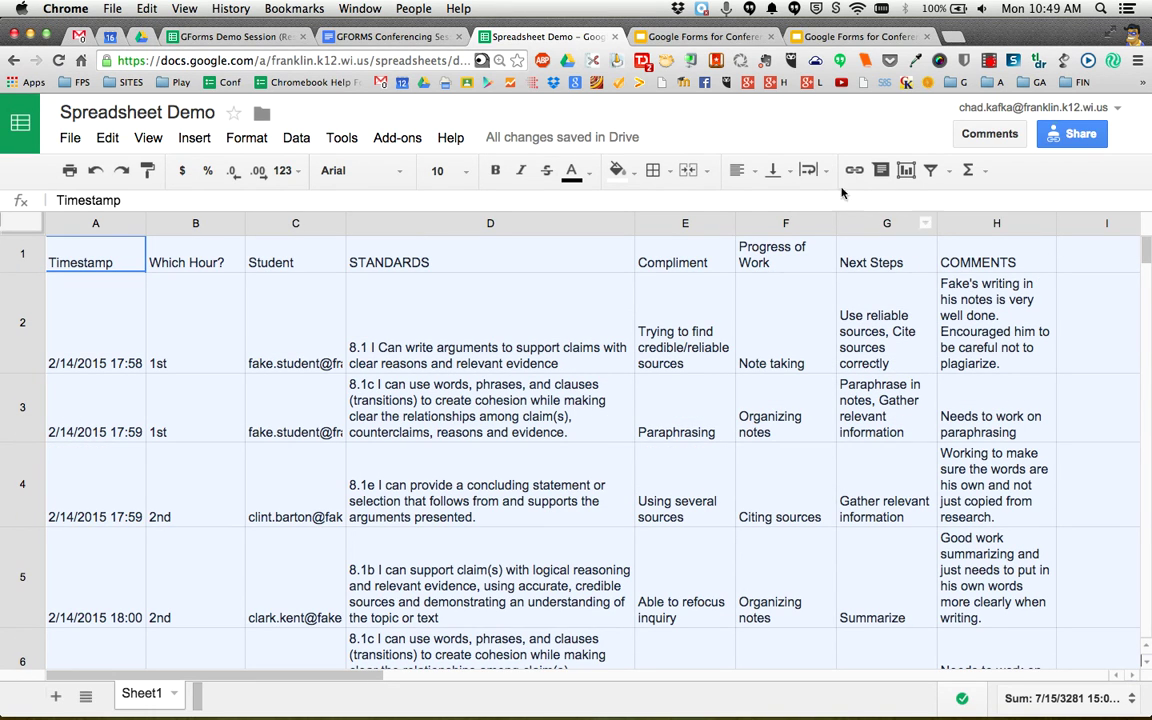
Clip the overflowing text in all cells and narrow all columns to one equal width, just fitting the "Progress of Work" header.
{"action": "left_click", "coordinate": [810, 170]}
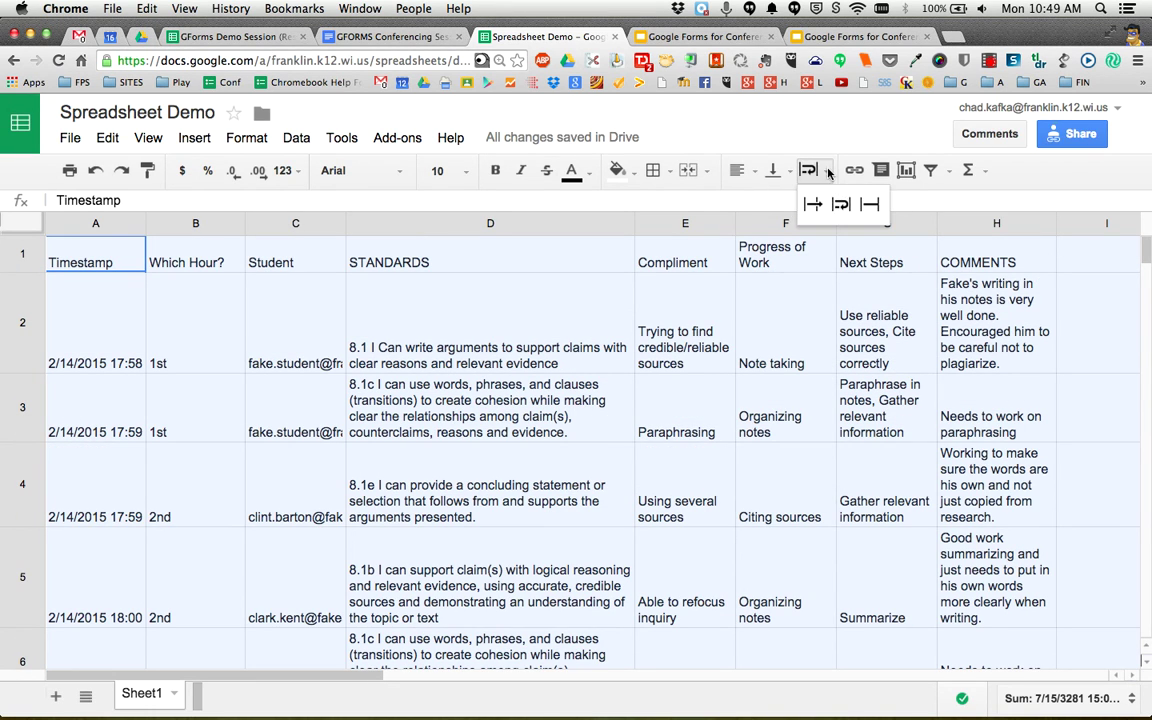
{"action": "left_click", "coordinate": [870, 207]}
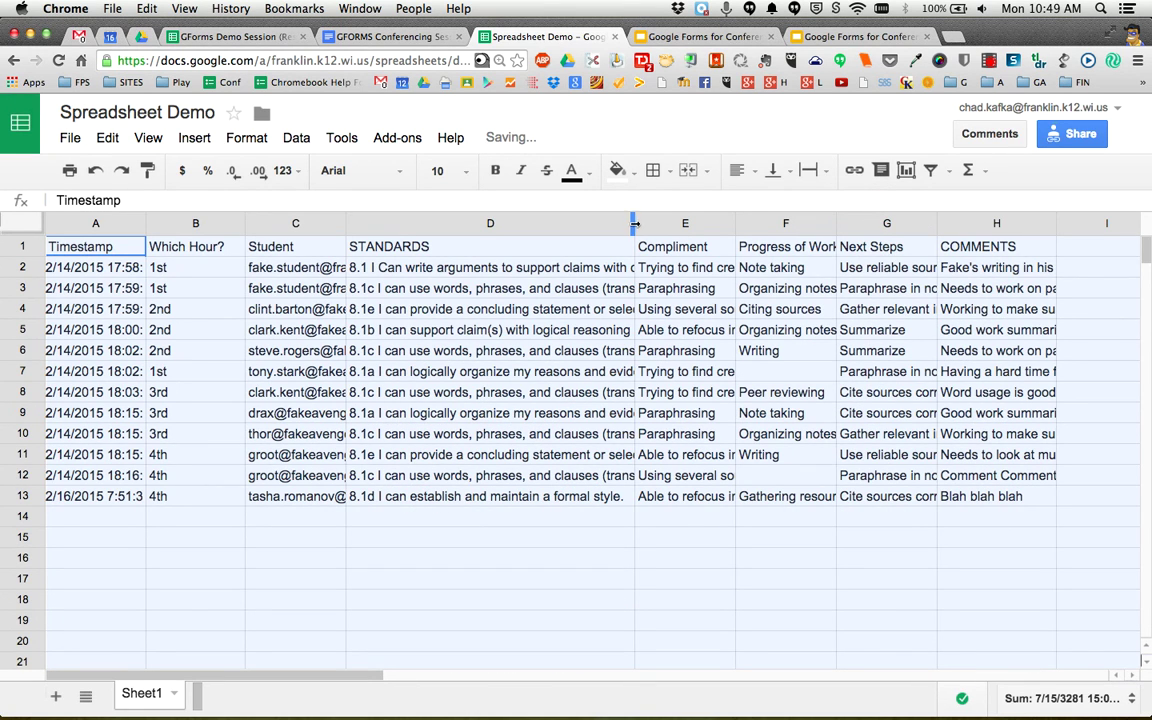
{"action": "left_click_drag", "start_coordinate": [633, 222], "coordinate": [332, 222]}
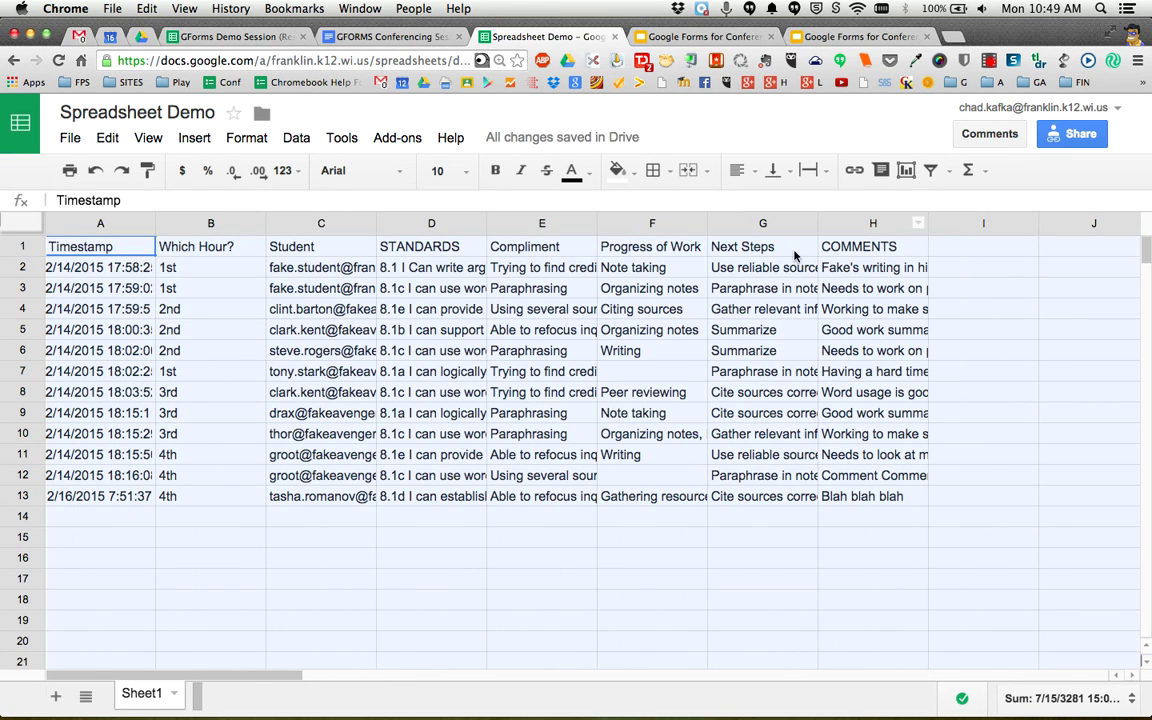
{"action": "left_click", "coordinate": [428, 270]}
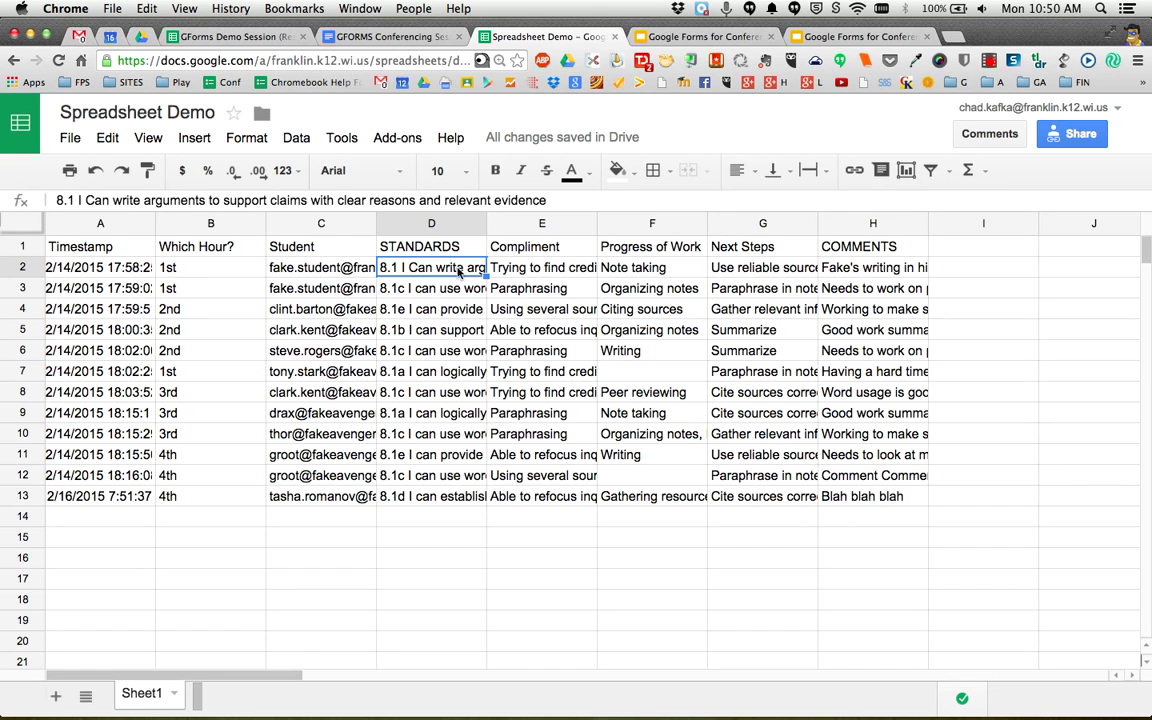
Select the whole sheet and set its text wrapping to Wrap.
{"action": "left_click", "coordinate": [22, 220]}
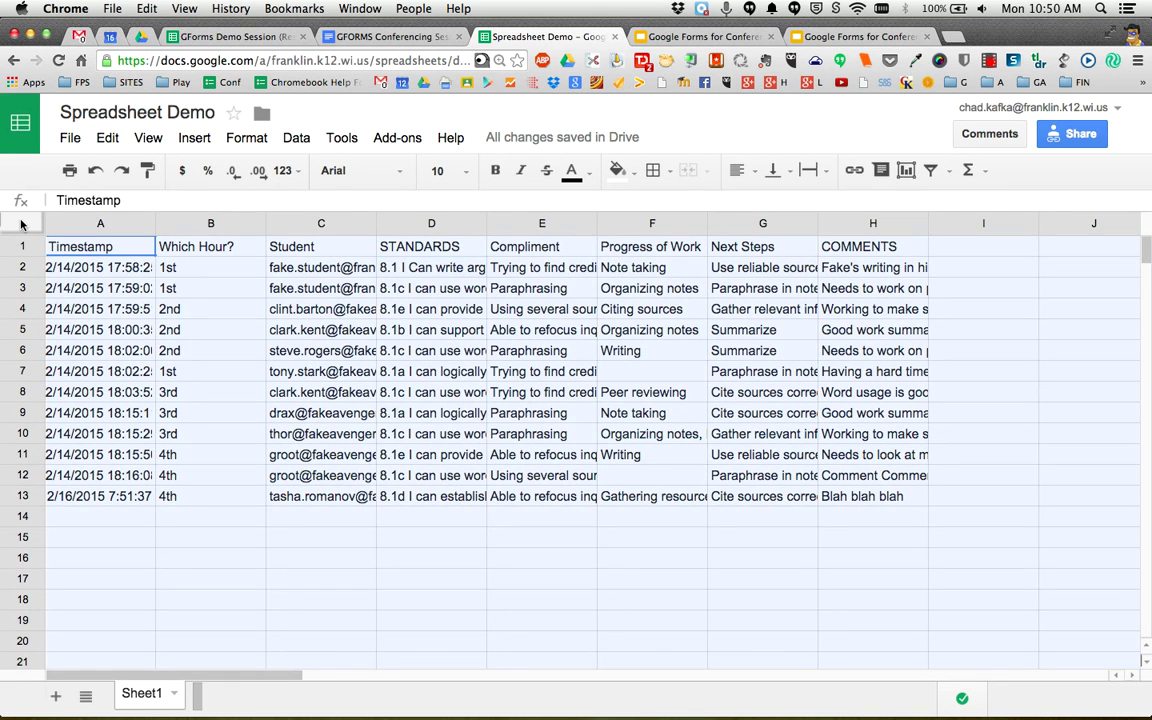
{"action": "left_click", "coordinate": [812, 170]}
{"action": "left_click", "coordinate": [842, 202]}
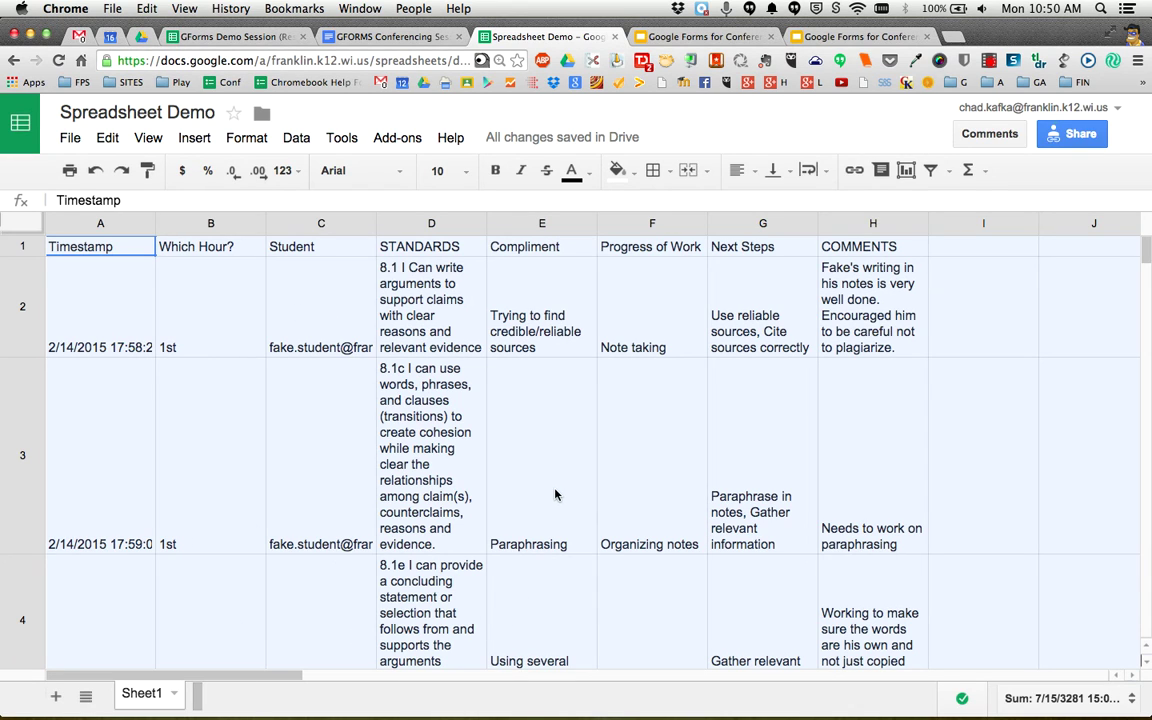
{"action": "left_click", "coordinate": [582, 453]}
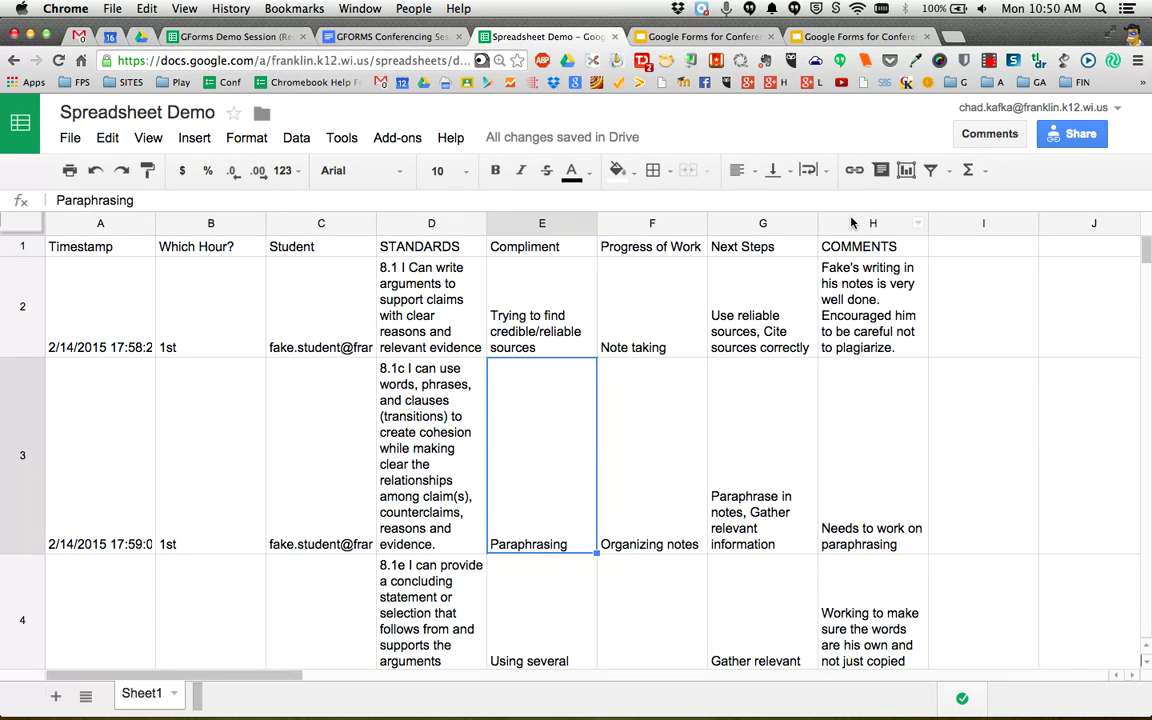
Widen the COMMENTS column to over twice its width and the STANDARDS column to about double.
{"action": "left_click", "coordinate": [851, 222]}
{"action": "left_click_drag", "start_coordinate": [1036, 226], "coordinate": [1111, 228]}
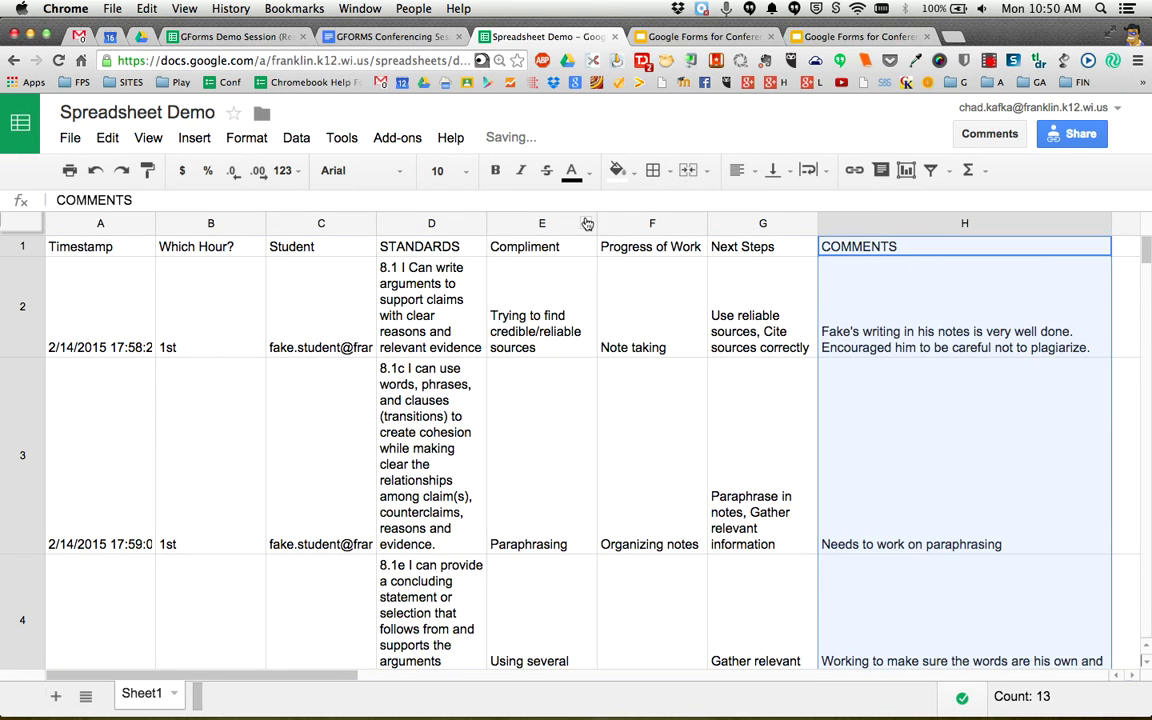
{"action": "left_click", "coordinate": [430, 222]}
{"action": "left_click_drag", "start_coordinate": [486, 228], "coordinate": [613, 228]}
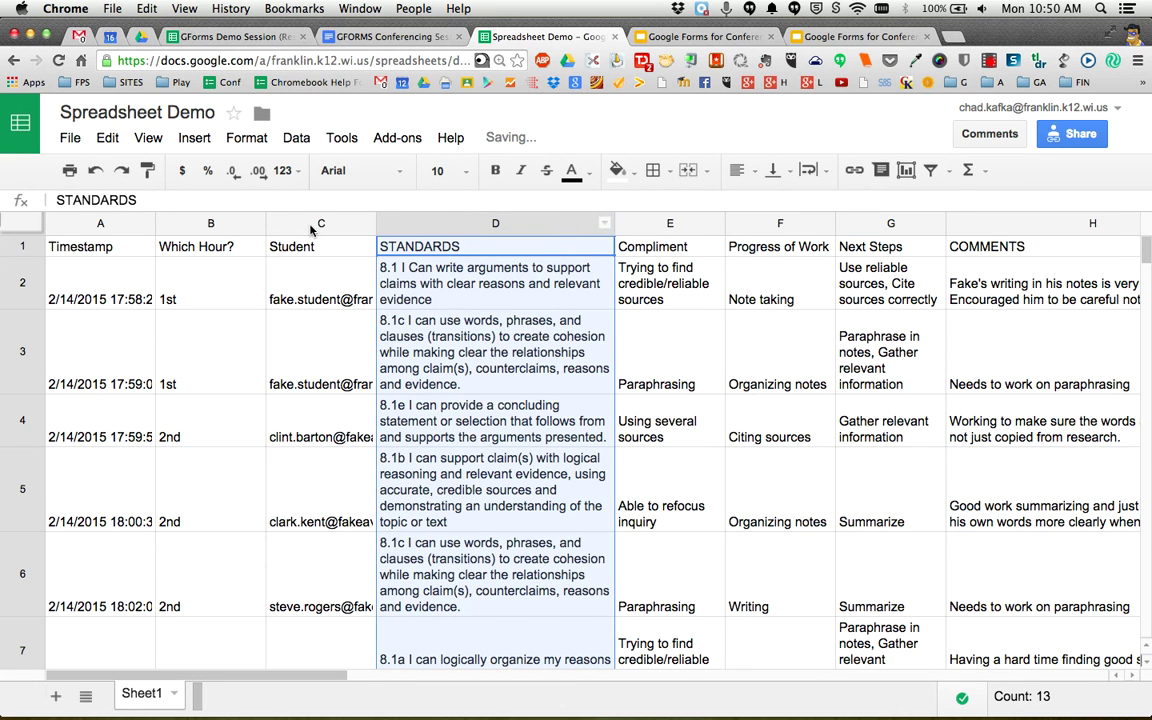
Narrow the "Which Hour?" column to little more than its entries and widen the STANDARDS column slightly.
{"action": "left_click", "coordinate": [205, 222]}
{"action": "left_click_drag", "start_coordinate": [264, 222], "coordinate": [195, 229]}
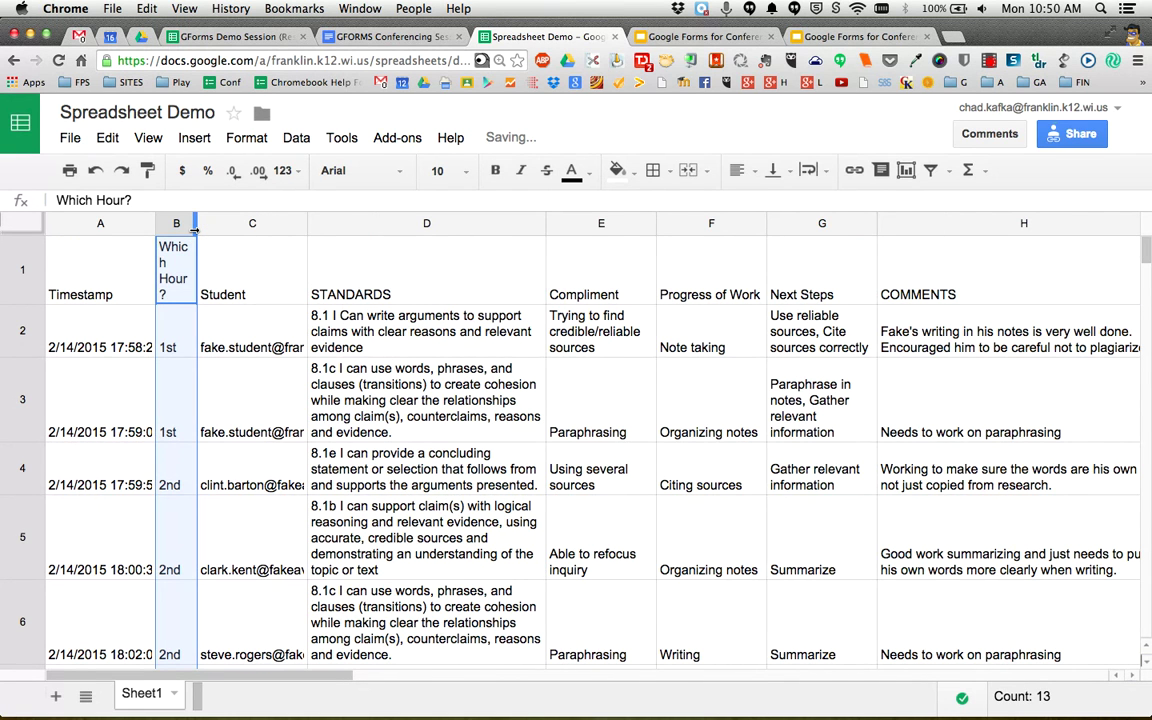
{"action": "mouse_move", "coordinate": [195, 229]}
{"action": "left_mouse_down"}
{"action": "mouse_move", "coordinate": [175, 228]}
{"action": "mouse_move", "coordinate": [193, 228]}
{"action": "left_mouse_up"}
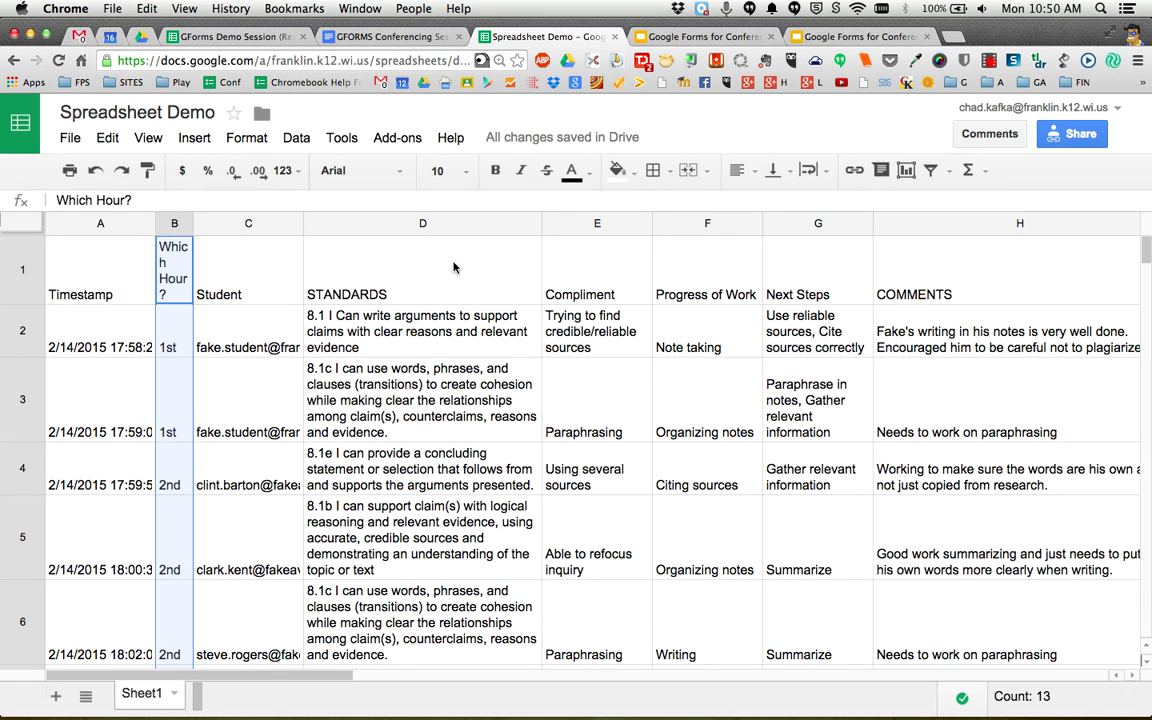
{"action": "left_click", "coordinate": [453, 224]}
{"action": "left_click_drag", "start_coordinate": [542, 224], "coordinate": [560, 224]}
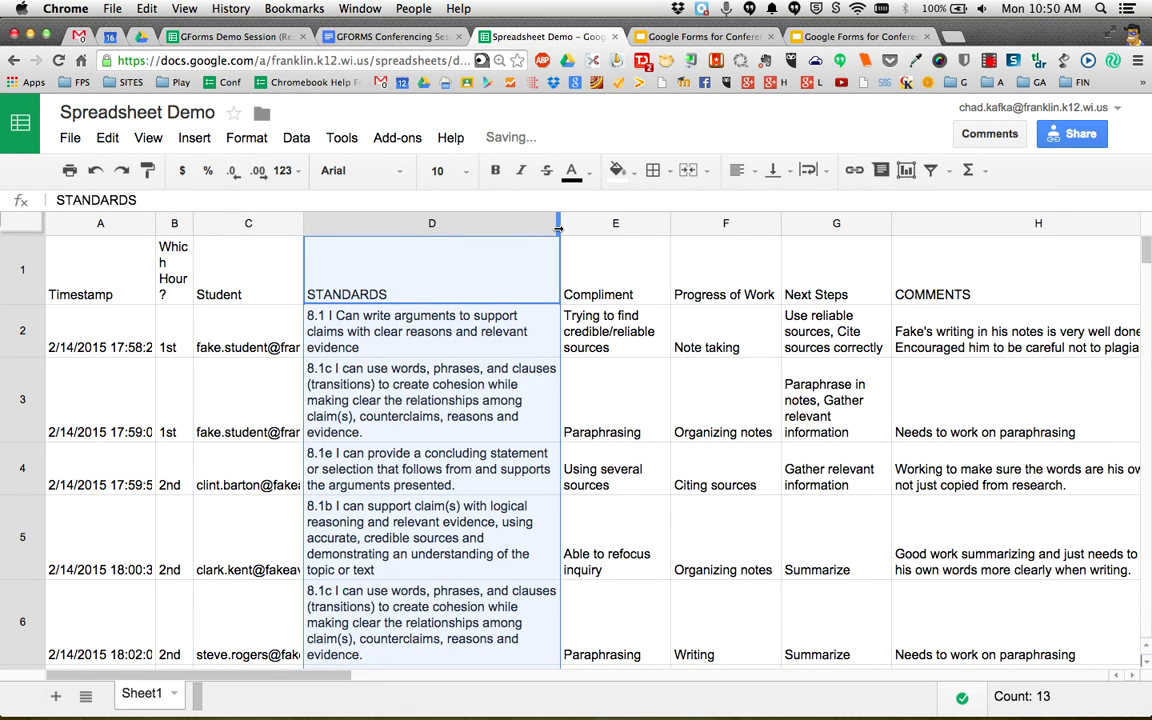
Set the "Which Hour?" header cell to clip its text instead of wrapping.
{"action": "left_click", "coordinate": [165, 240]}
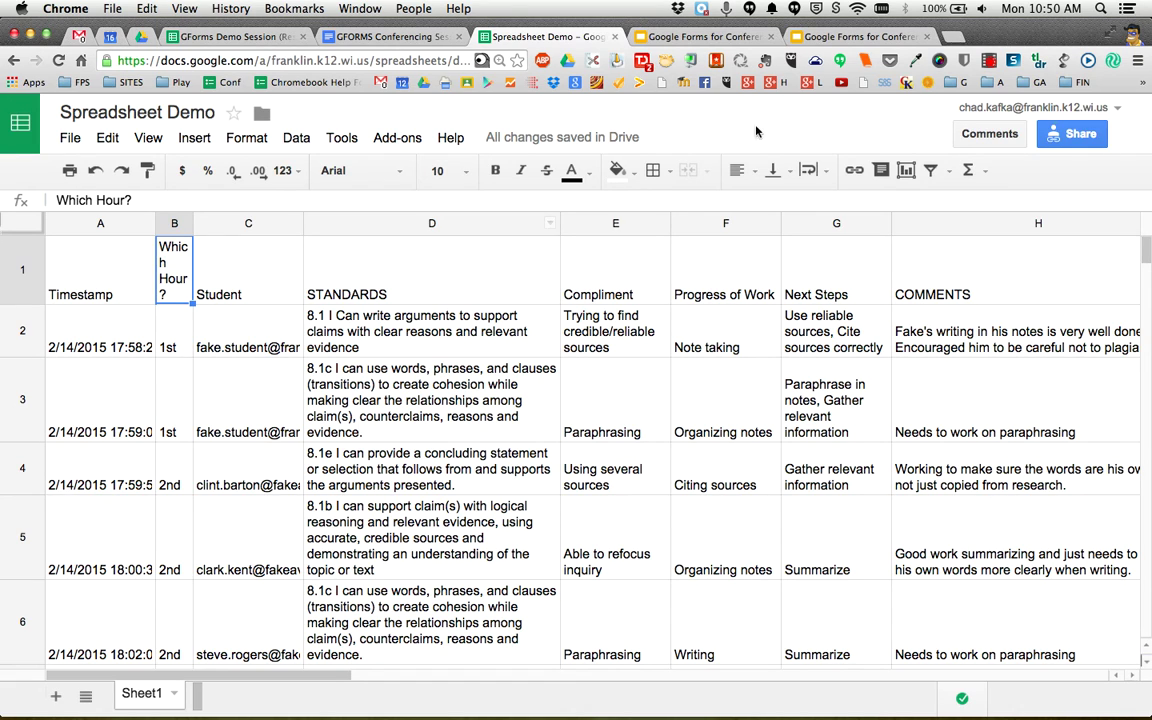
{"action": "left_click", "coordinate": [810, 170]}
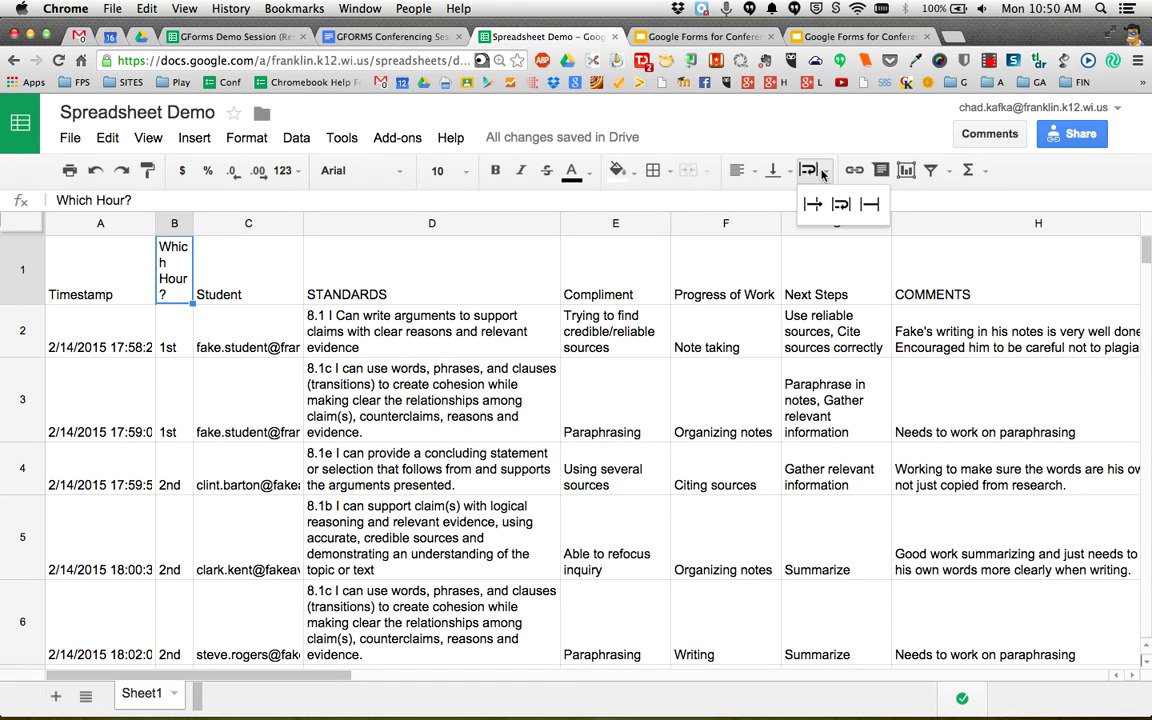
{"action": "left_click", "coordinate": [865, 207]}
{"action": "left_click", "coordinate": [205, 247]}
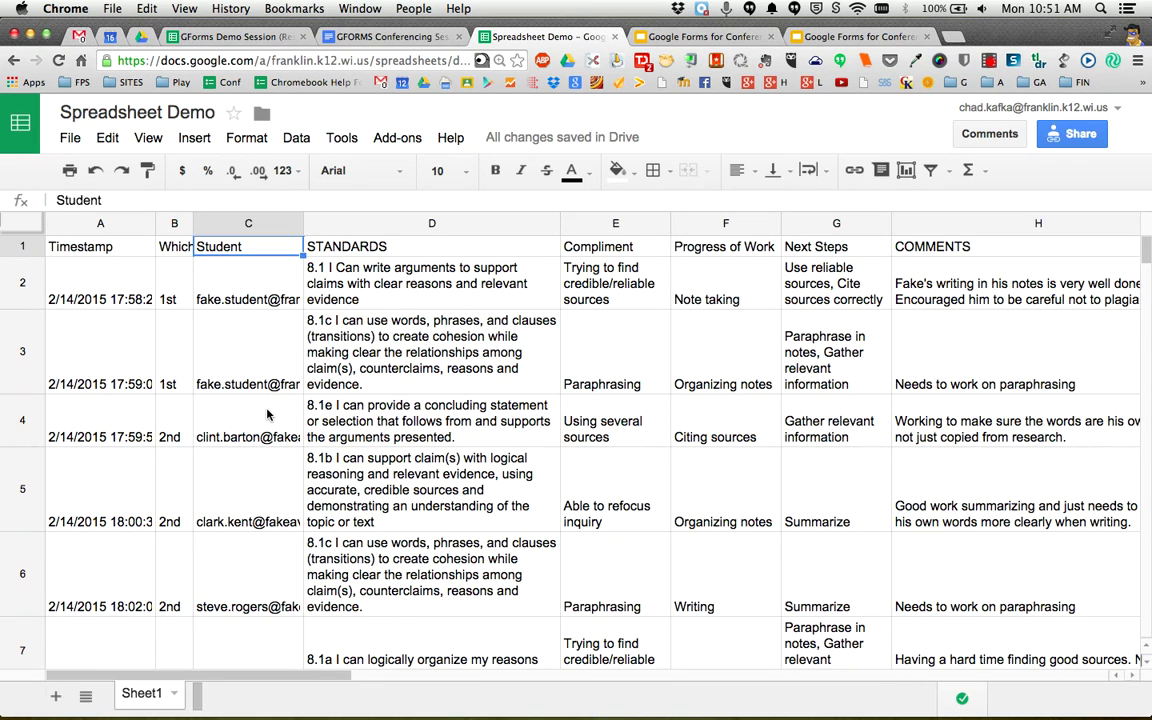
Look over the wrapped data down to the last row, and check the list of actions on the Spreadsheet Tips slide.
{"action": "scroll", "coordinate": [487, 437], "scroll_direction": "right", "scroll_amount": 3}
{"action": "scroll", "coordinate": [487, 437], "scroll_direction": "left", "scroll_amount": 3}
{"action": "scroll", "coordinate": [487, 432], "scroll_direction": "down", "scroll_amount": 5}
{"action": "scroll", "coordinate": [440, 392], "scroll_direction": "up", "scroll_amount": 5}
{"action": "left_click", "coordinate": [706, 37]}
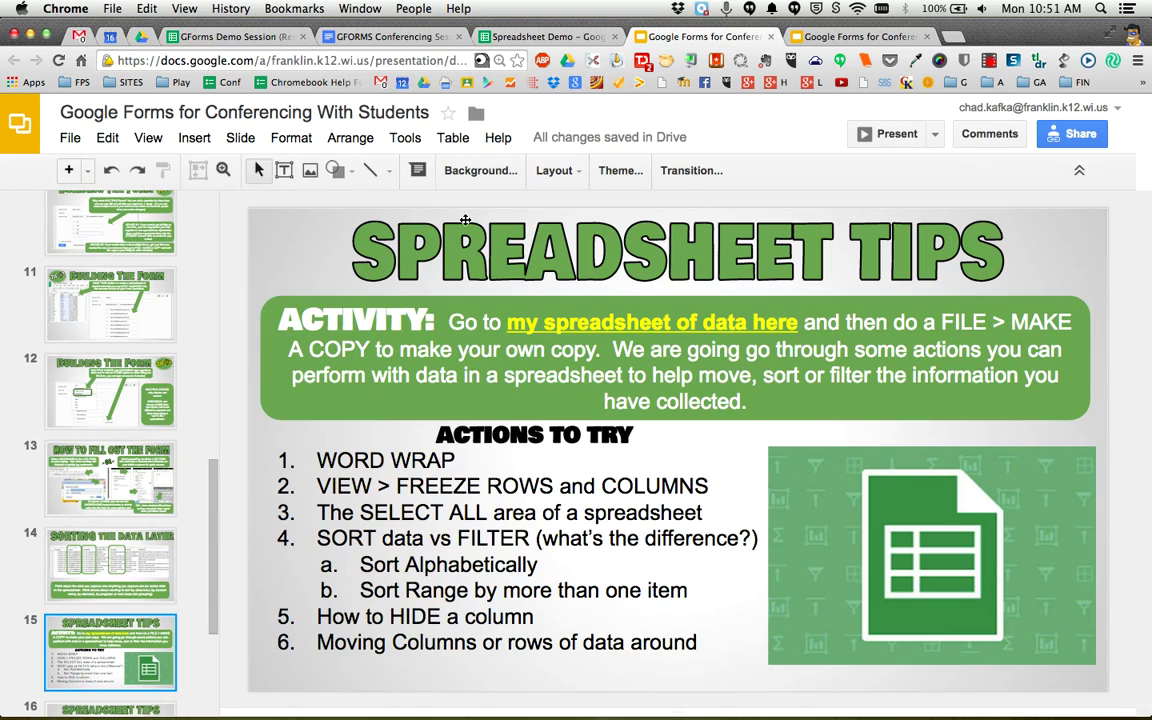
{"action": "left_click", "coordinate": [511, 40]}
{"action": "scroll", "coordinate": [333, 334], "scroll_direction": "down", "scroll_amount": 5}
{"action": "scroll", "coordinate": [333, 334], "scroll_direction": "up", "scroll_amount": 5}
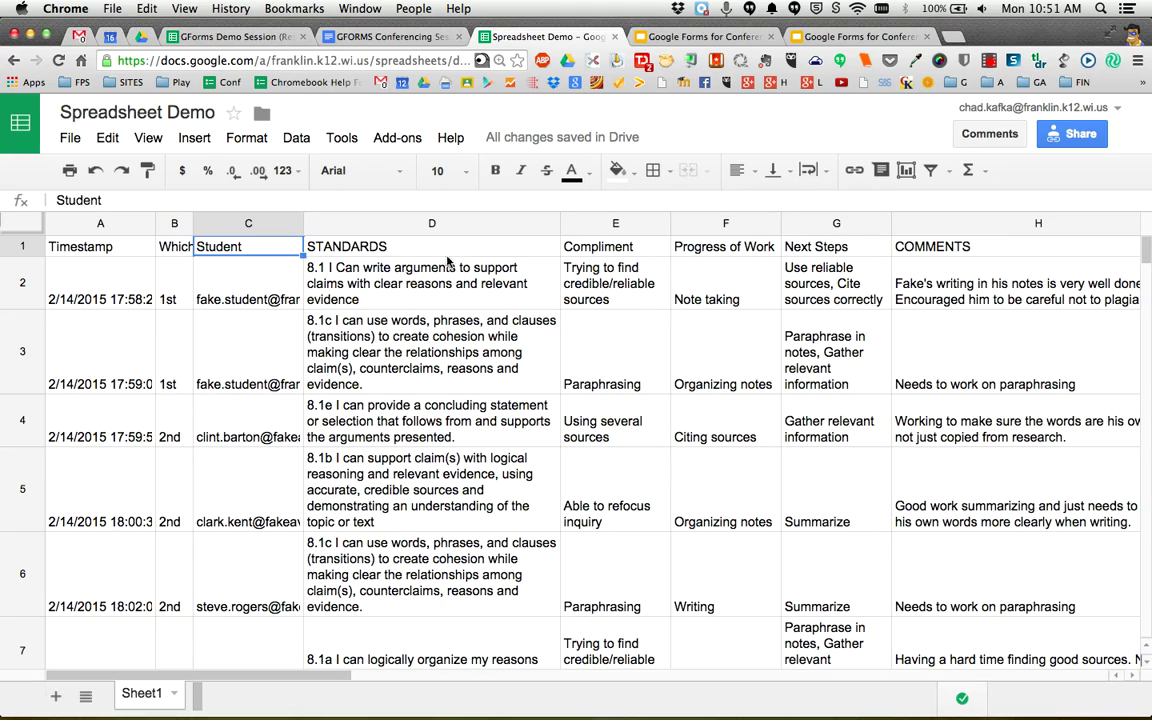
{"action": "scroll", "coordinate": [508, 418], "scroll_direction": "down", "scroll_amount": 3}
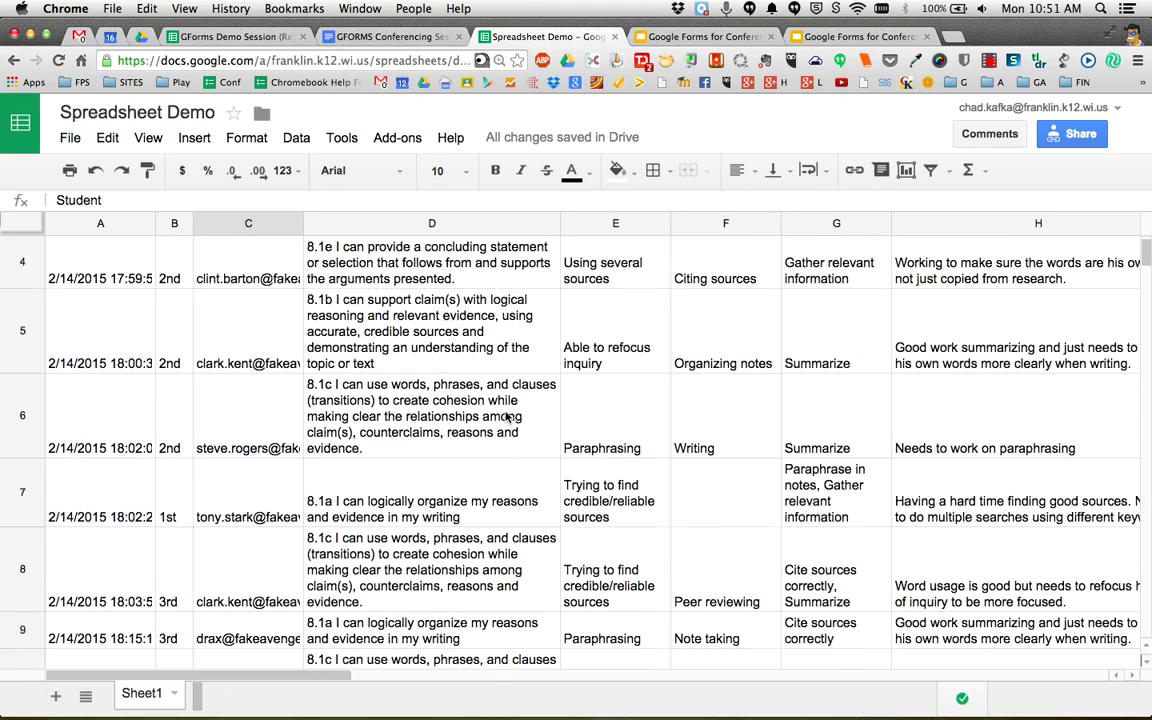
{"action": "scroll", "coordinate": [508, 418], "scroll_direction": "down", "scroll_amount": 6}
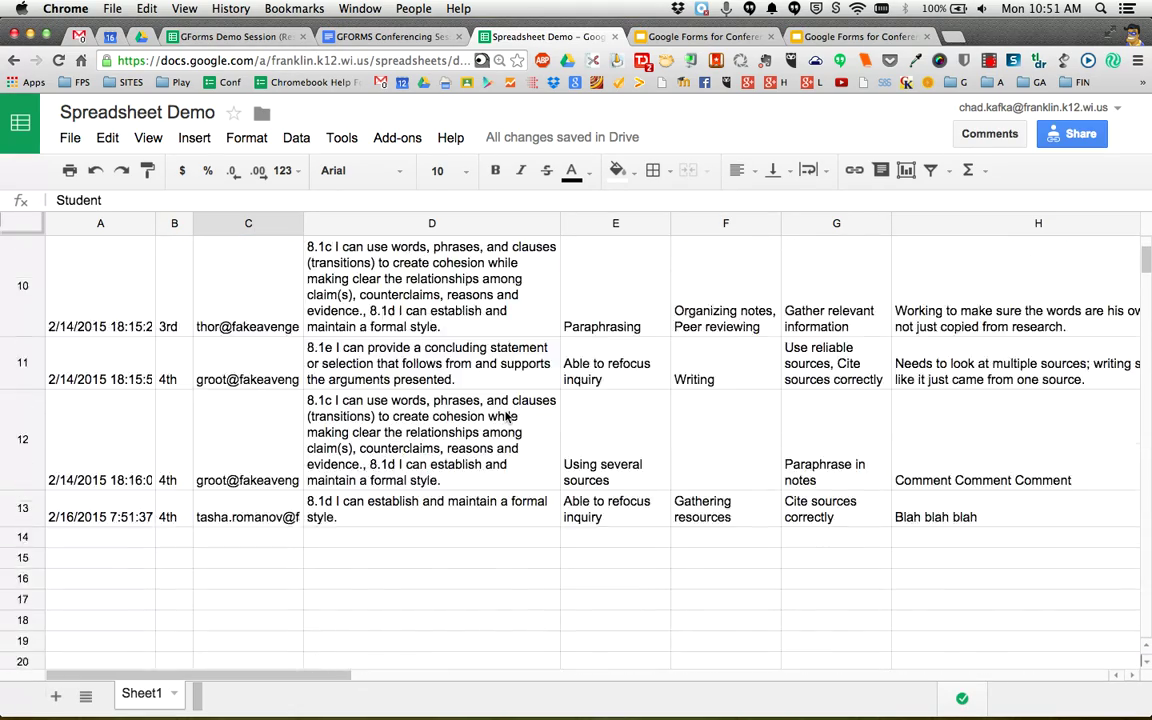
{"action": "scroll", "coordinate": [508, 418], "scroll_direction": "up", "scroll_amount": 9}
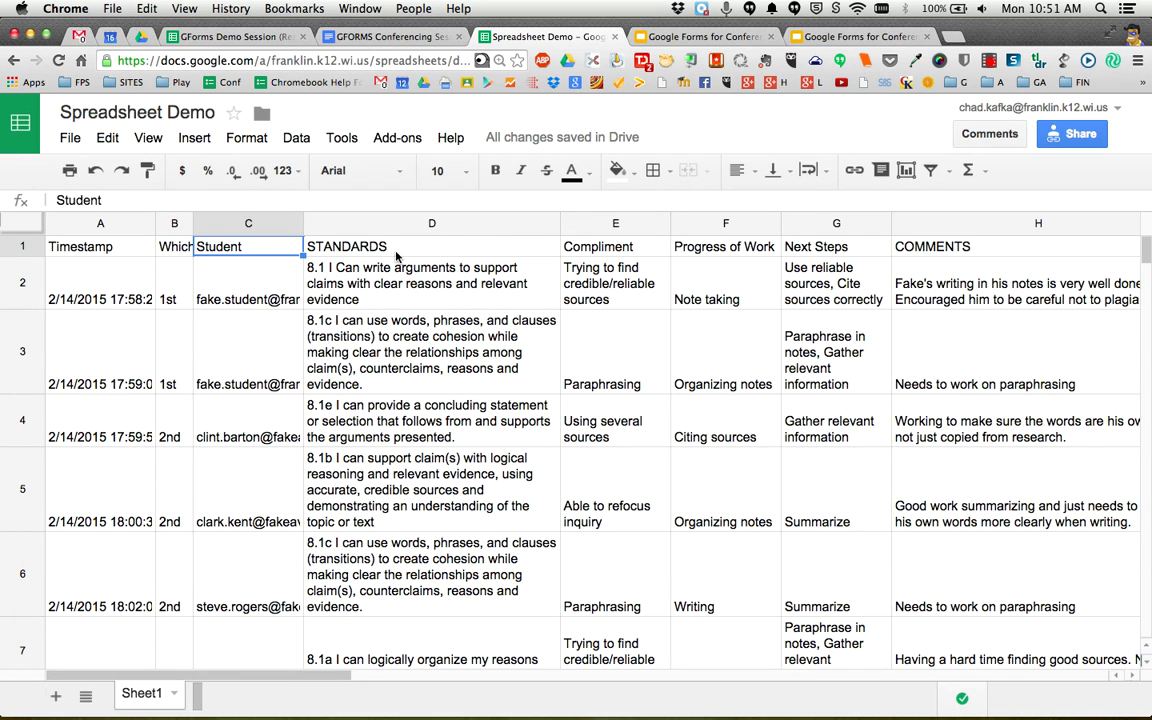
Freeze the first row of the sheet so the column headers stay in view.
{"action": "left_click", "coordinate": [149, 138]}
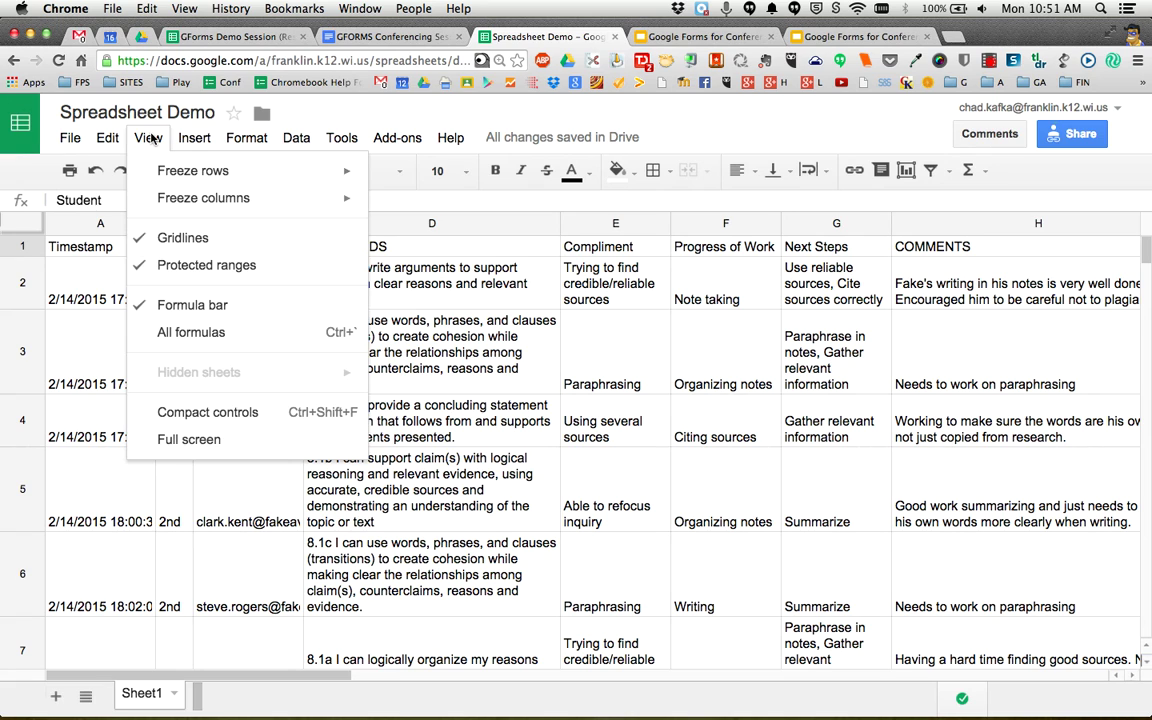
{"action": "mouse_move", "coordinate": [176, 162]}
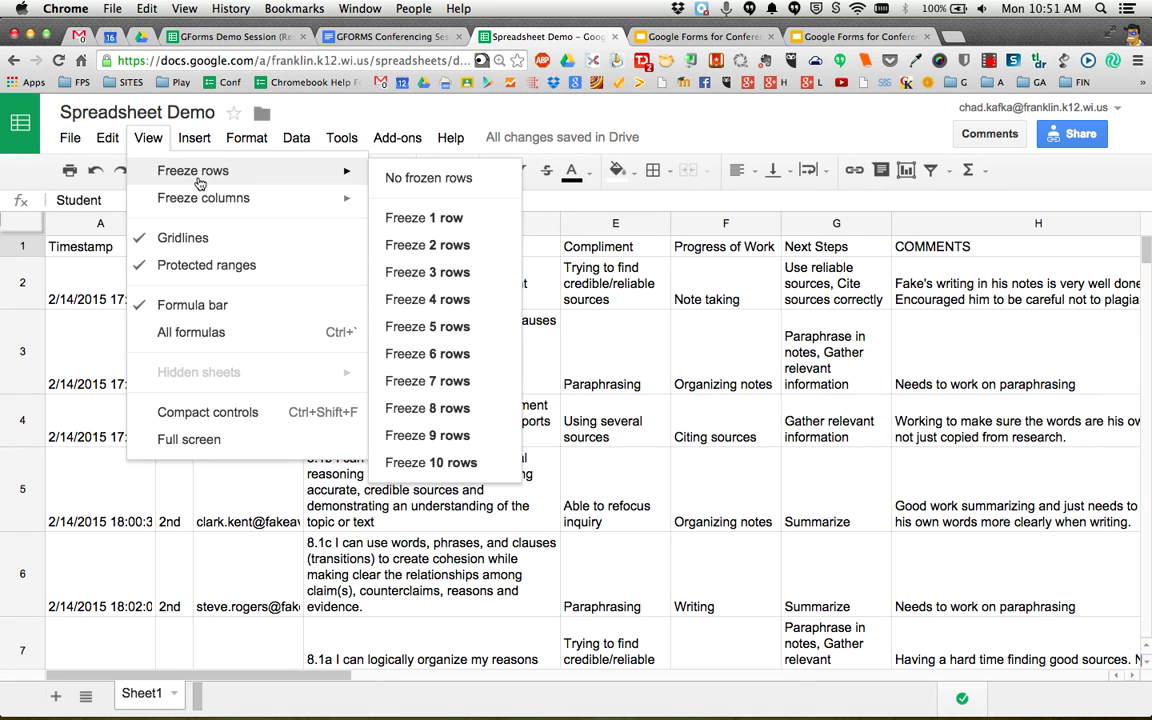
{"action": "left_click", "coordinate": [433, 219]}
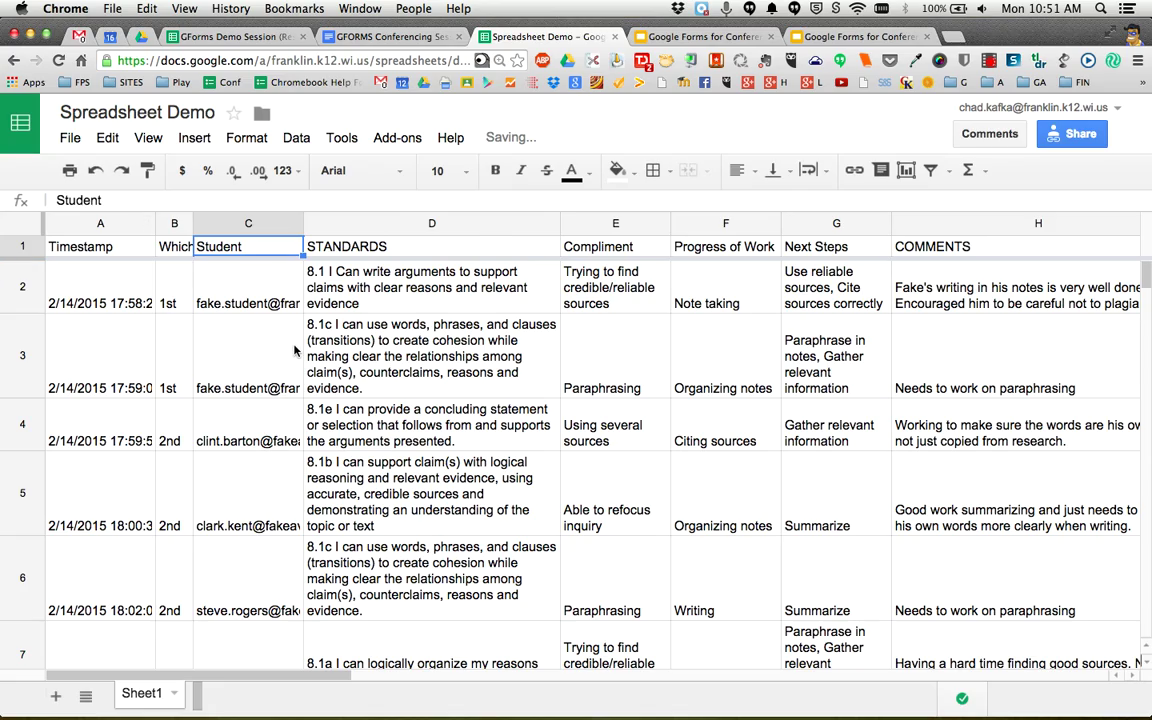
Examine the data rows beneath the frozen header, down to the last entry and back.
{"action": "scroll", "coordinate": [294, 350], "scroll_direction": "down", "scroll_amount": 10}
{"action": "scroll", "coordinate": [294, 350], "scroll_direction": "up", "scroll_amount": 8}
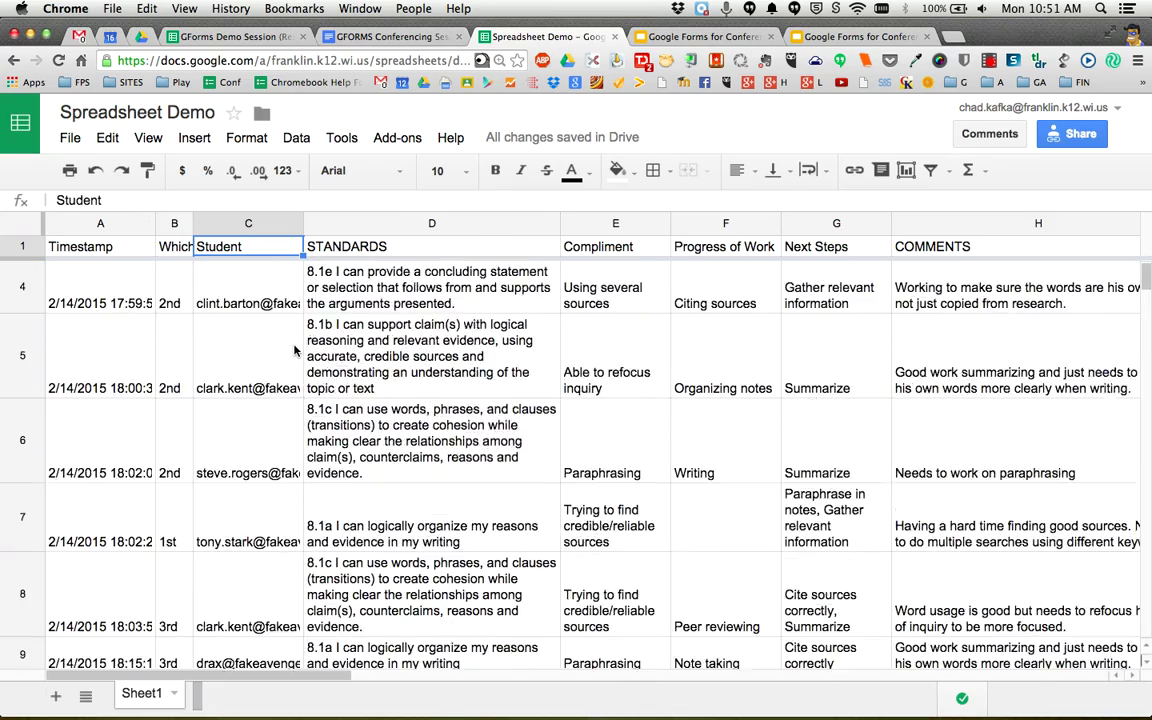
{"action": "scroll", "coordinate": [268, 318], "scroll_direction": "down", "scroll_amount": 2}
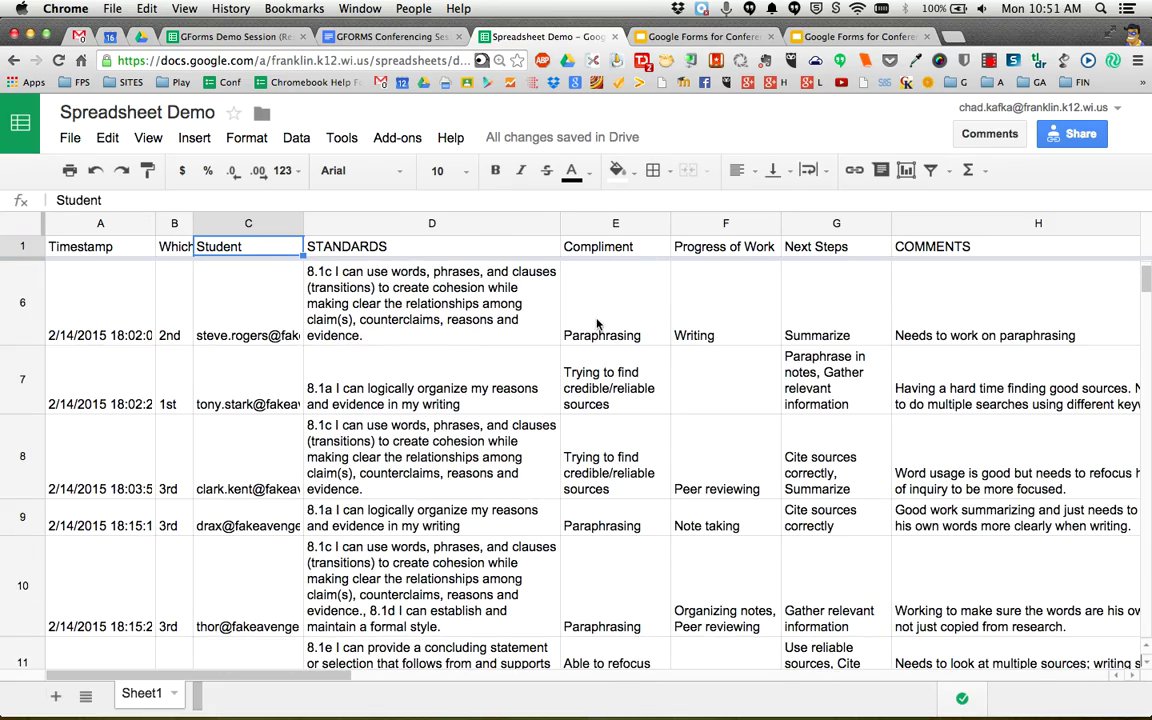
{"action": "scroll", "coordinate": [597, 323], "scroll_direction": "down", "scroll_amount": 10}
{"action": "scroll", "coordinate": [597, 323], "scroll_direction": "up", "scroll_amount": 8}
{"action": "scroll", "coordinate": [597, 323], "scroll_direction": "down", "scroll_amount": 1}
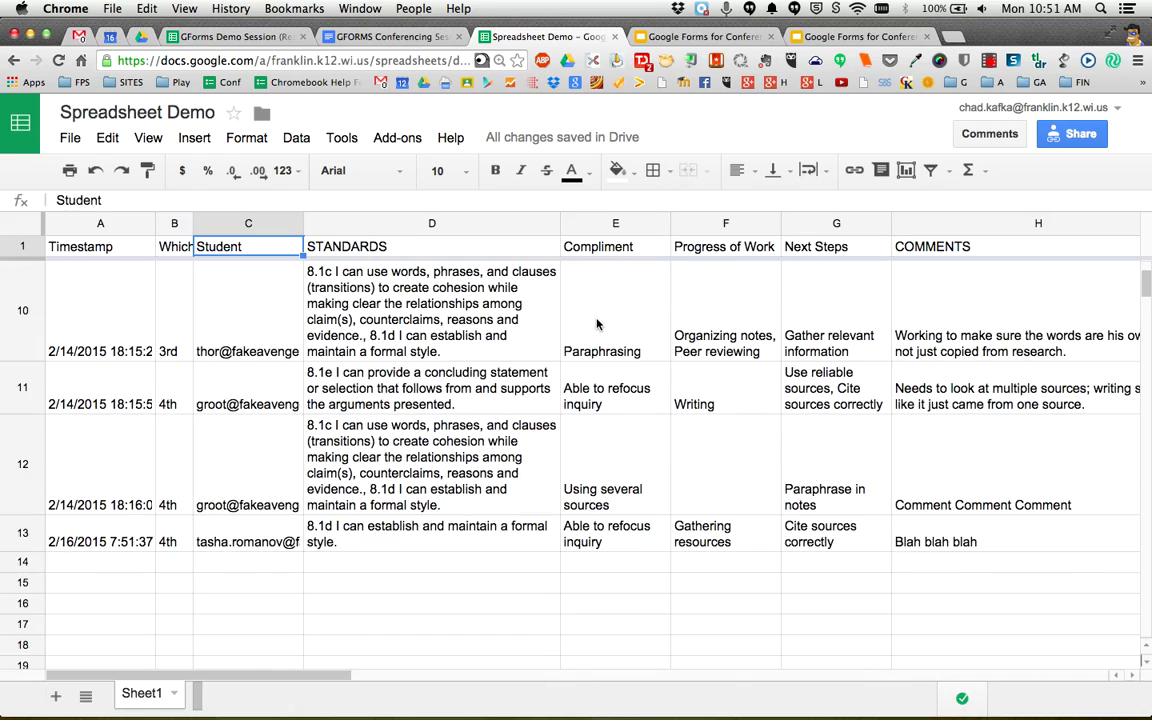
{"action": "scroll", "coordinate": [597, 323], "scroll_direction": "up", "scroll_amount": 5}
{"action": "scroll", "coordinate": [597, 323], "scroll_direction": "down", "scroll_amount": 5}
{"action": "scroll", "coordinate": [597, 323], "scroll_direction": "up", "scroll_amount": 5}
Switch to the Google Slides presentation to check the actions to try on the Spreadsheet Tips slide, and return to the spreadsheet.
{"action": "left_click", "coordinate": [845, 36]}
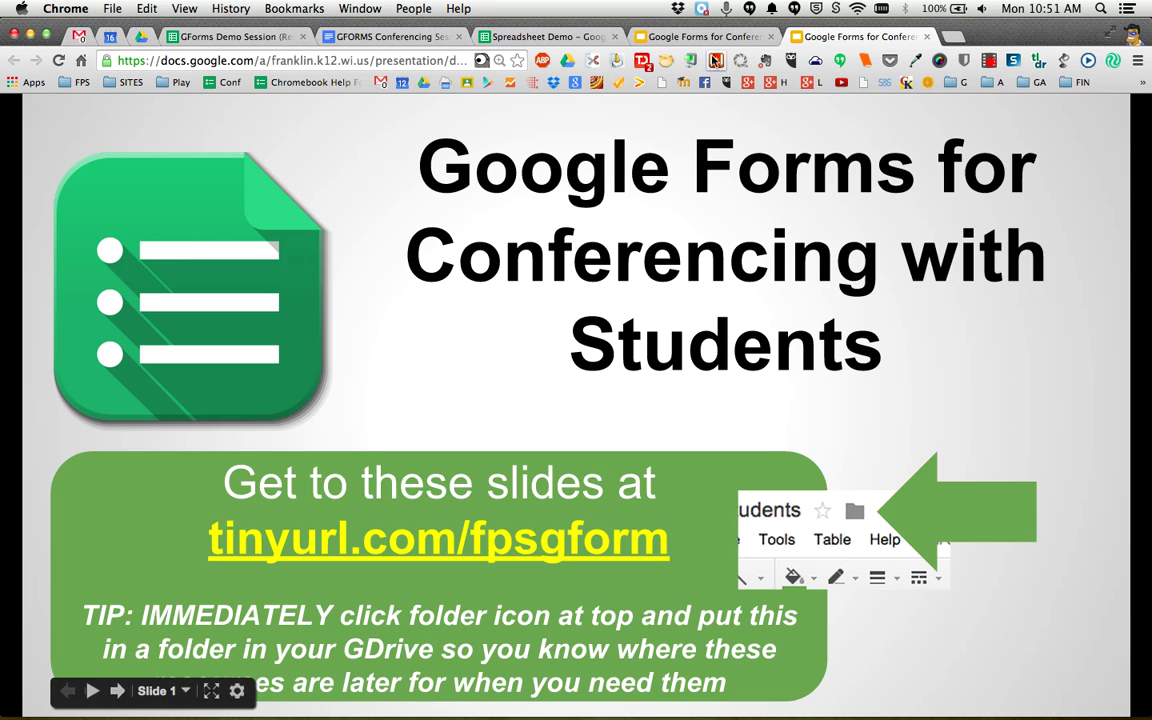
{"action": "left_click", "coordinate": [702, 38]}
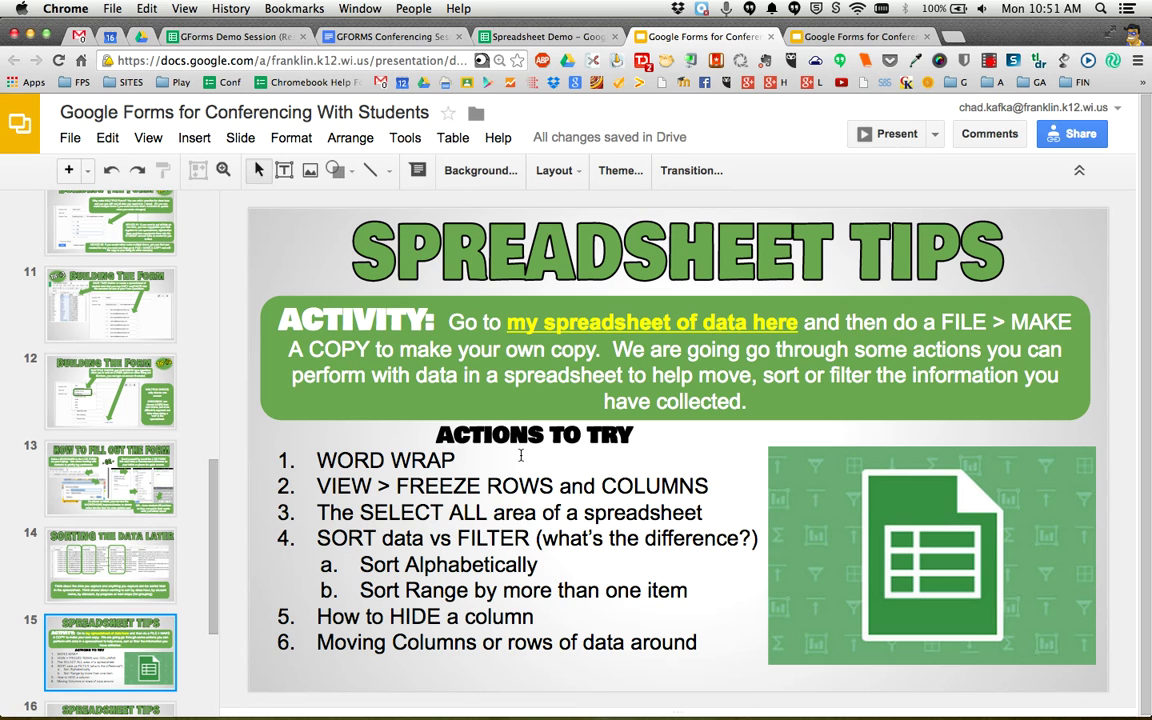
{"action": "left_click", "coordinate": [551, 38]}
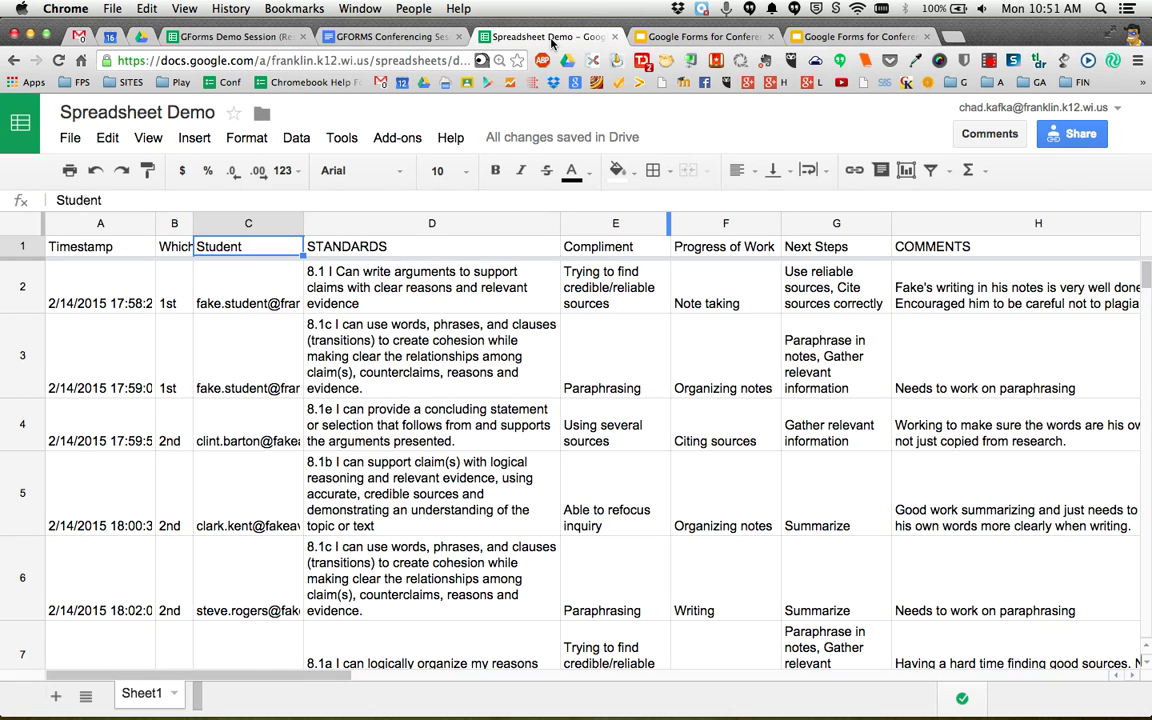
Turn on a filter for the data table and turn it off again.
{"action": "left_click", "coordinate": [488, 358]}
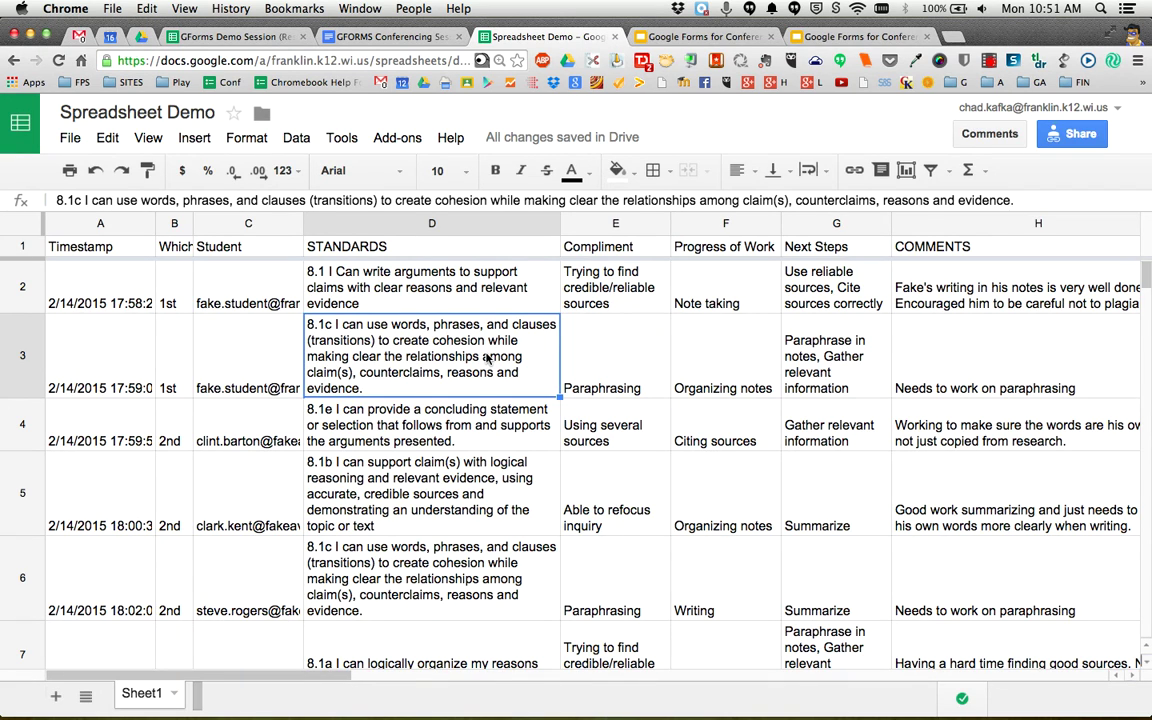
{"action": "left_click", "coordinate": [930, 172]}
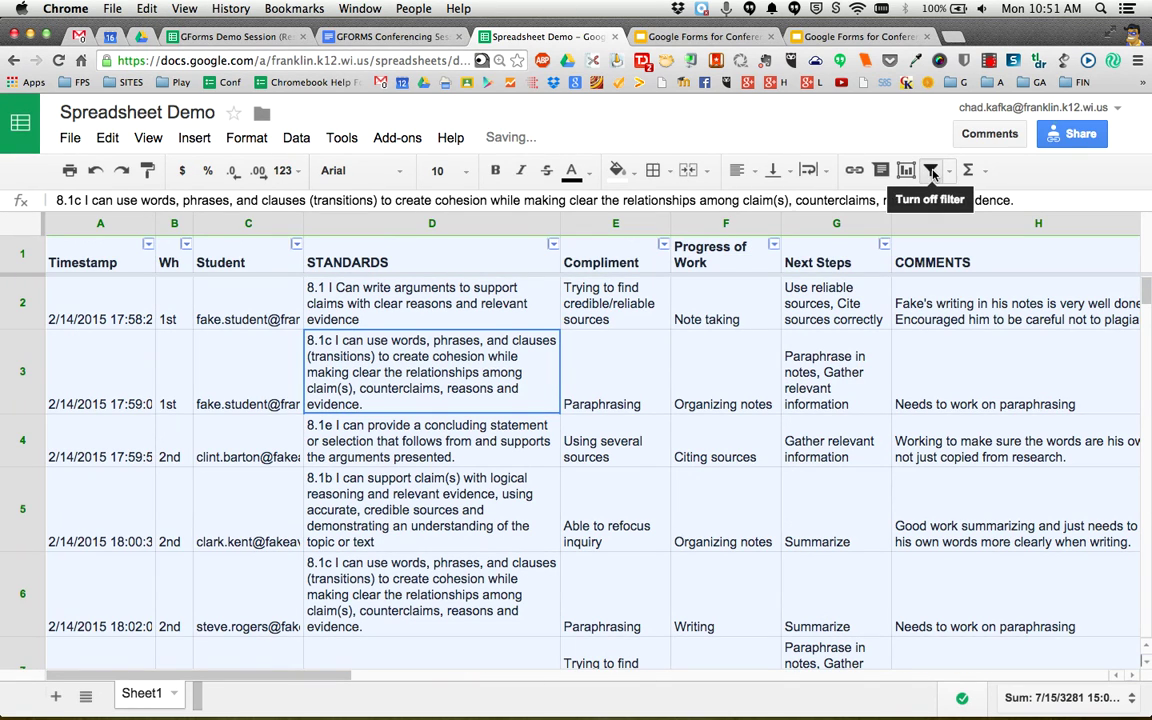
{"action": "left_click", "coordinate": [931, 172]}
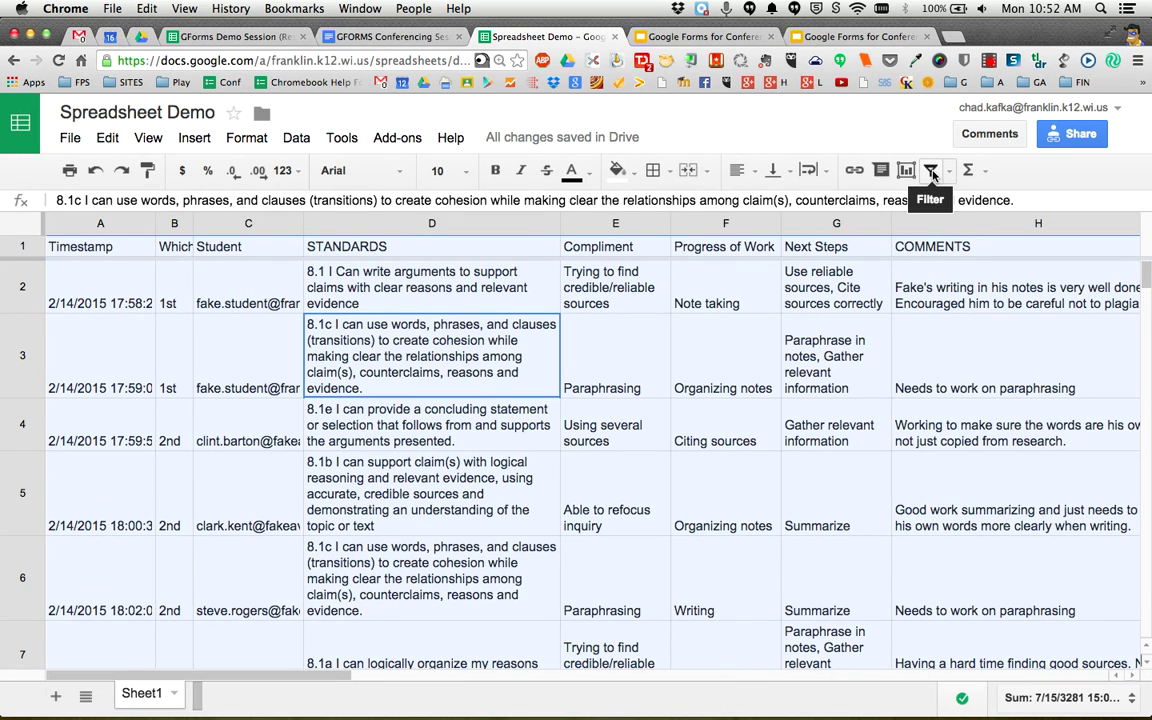
Turn on the filter for the data table and sort the rows by the Student column from A to Z.
{"action": "left_click", "coordinate": [930, 171]}
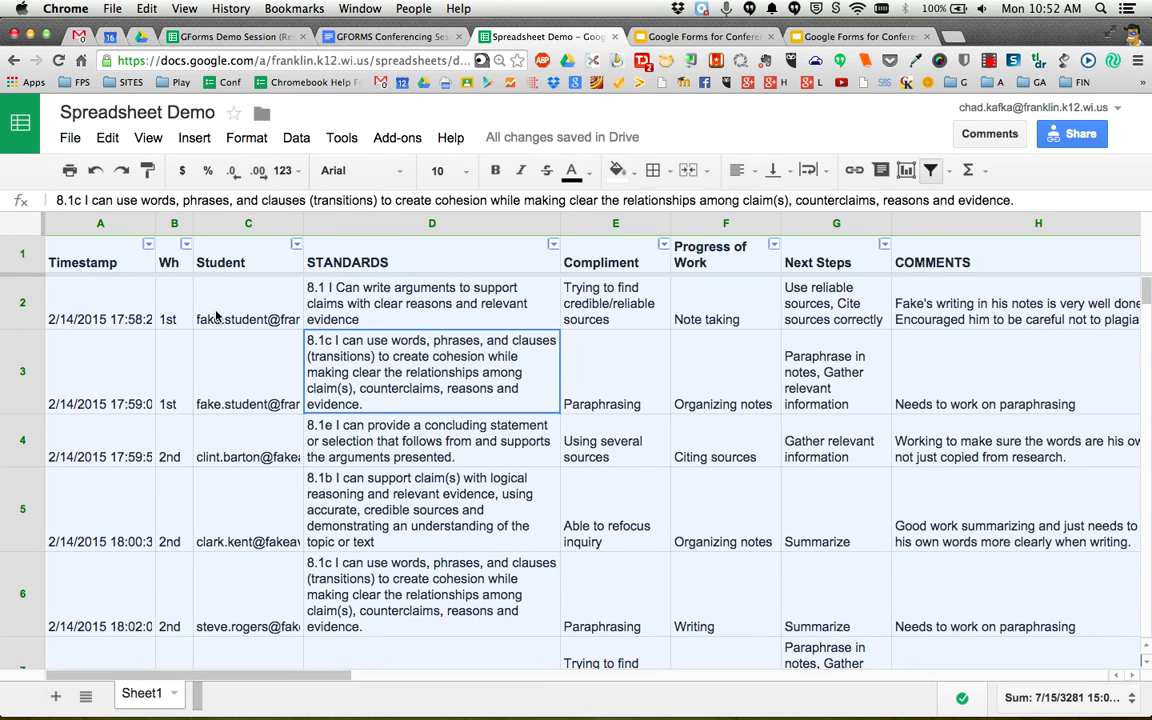
{"action": "left_click", "coordinate": [296, 246]}
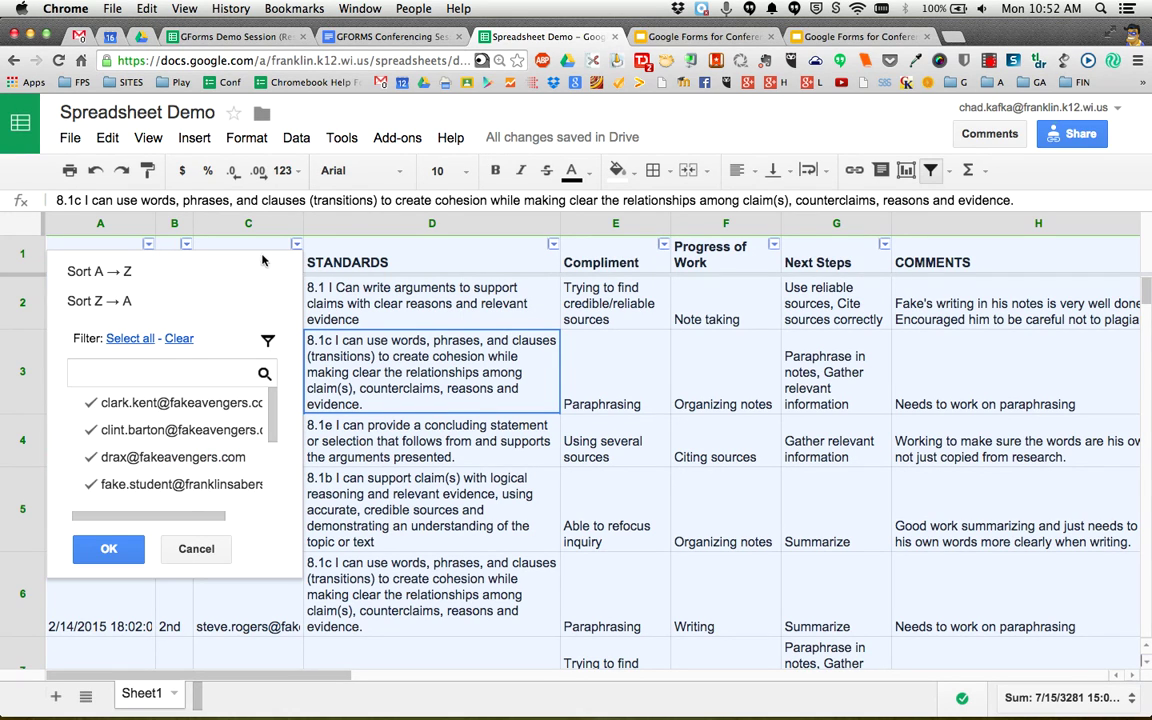
{"action": "left_click", "coordinate": [120, 278]}
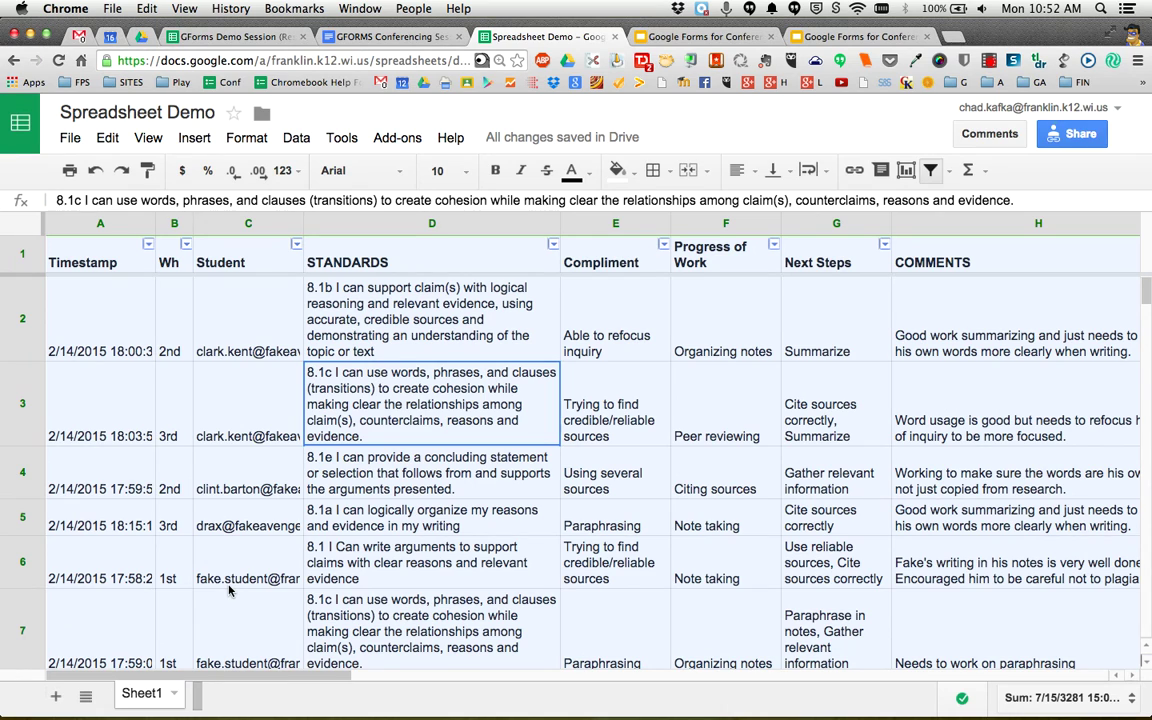
Sort the filtered table by the Which Hour? column from A to Z and review the sorted rows.
{"action": "left_click", "coordinate": [185, 245]}
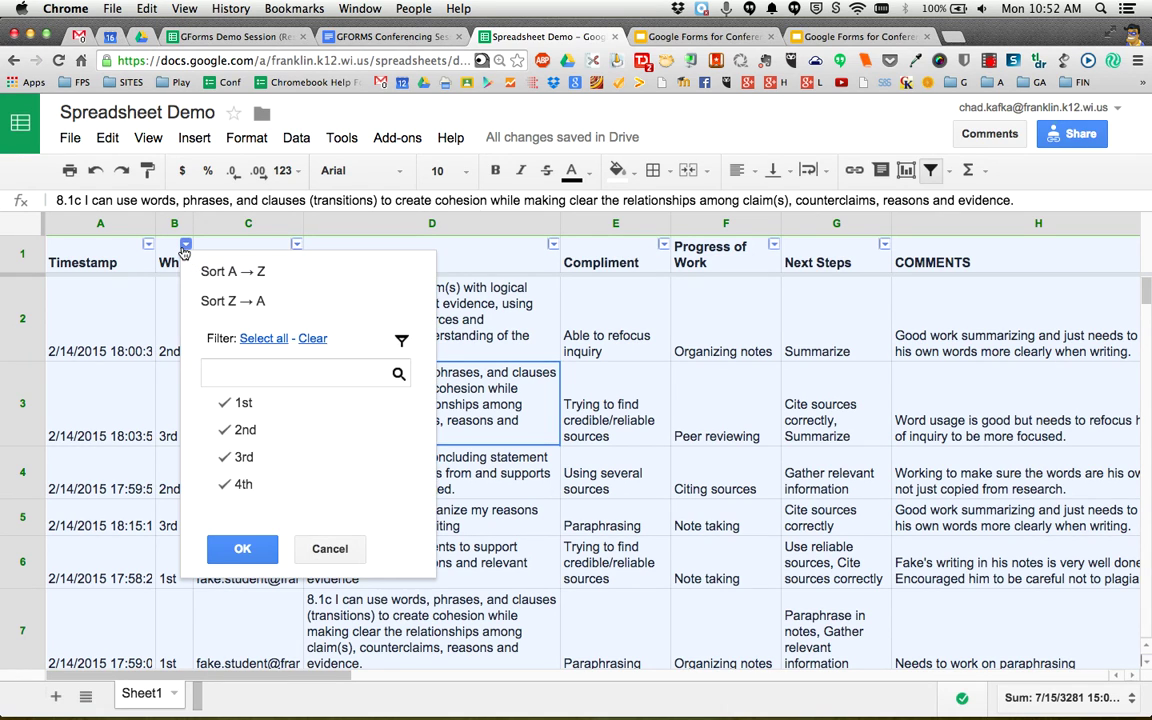
{"action": "left_click", "coordinate": [253, 271]}
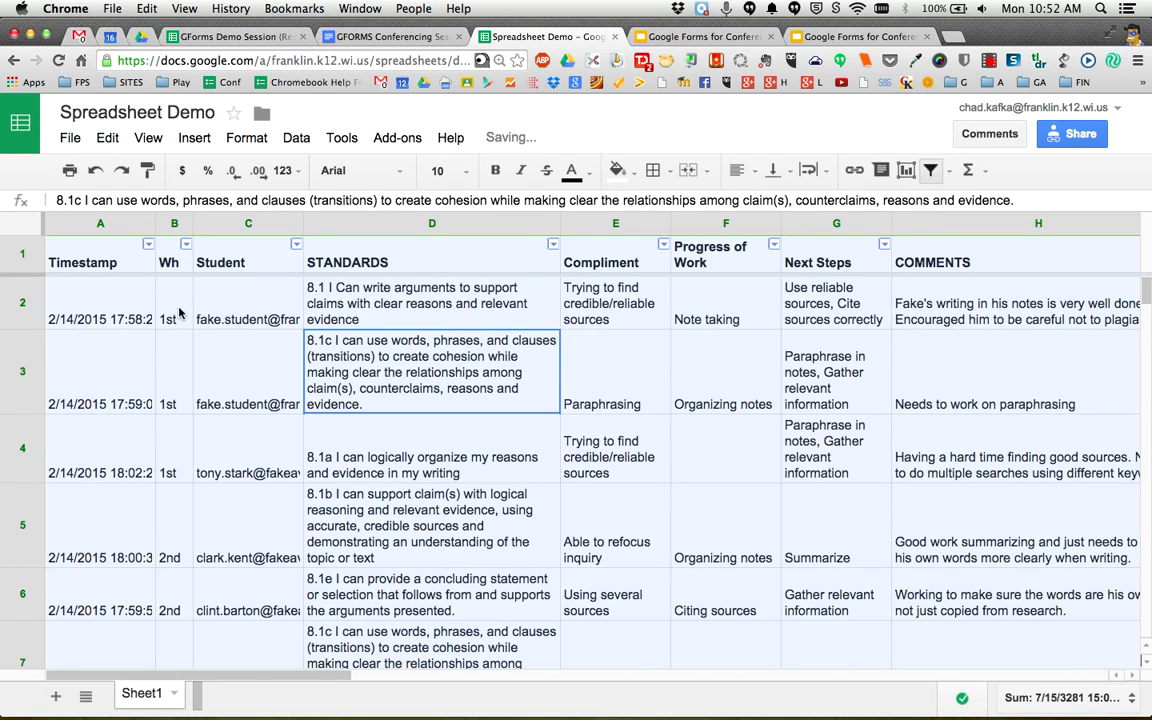
{"action": "scroll", "coordinate": [165, 510], "scroll_direction": "down", "scroll_amount": 6}
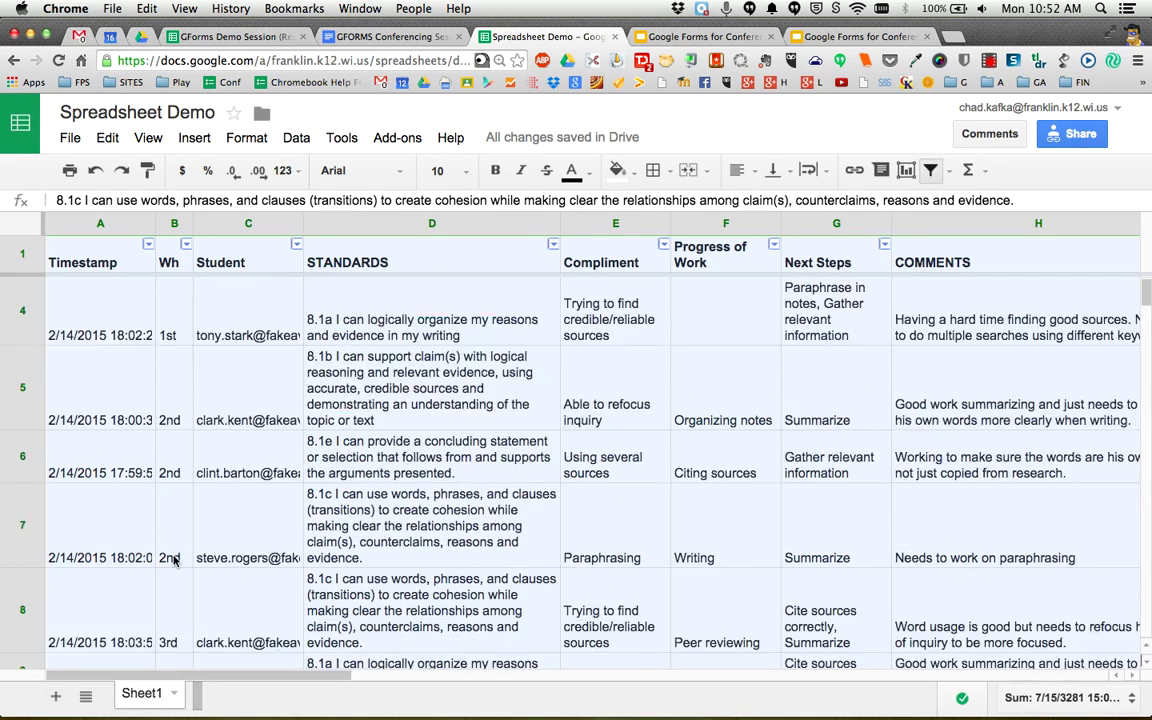
{"action": "scroll", "coordinate": [173, 562], "scroll_direction": "down", "scroll_amount": 2}
{"action": "scroll", "coordinate": [173, 540], "scroll_direction": "up", "scroll_amount": 8}
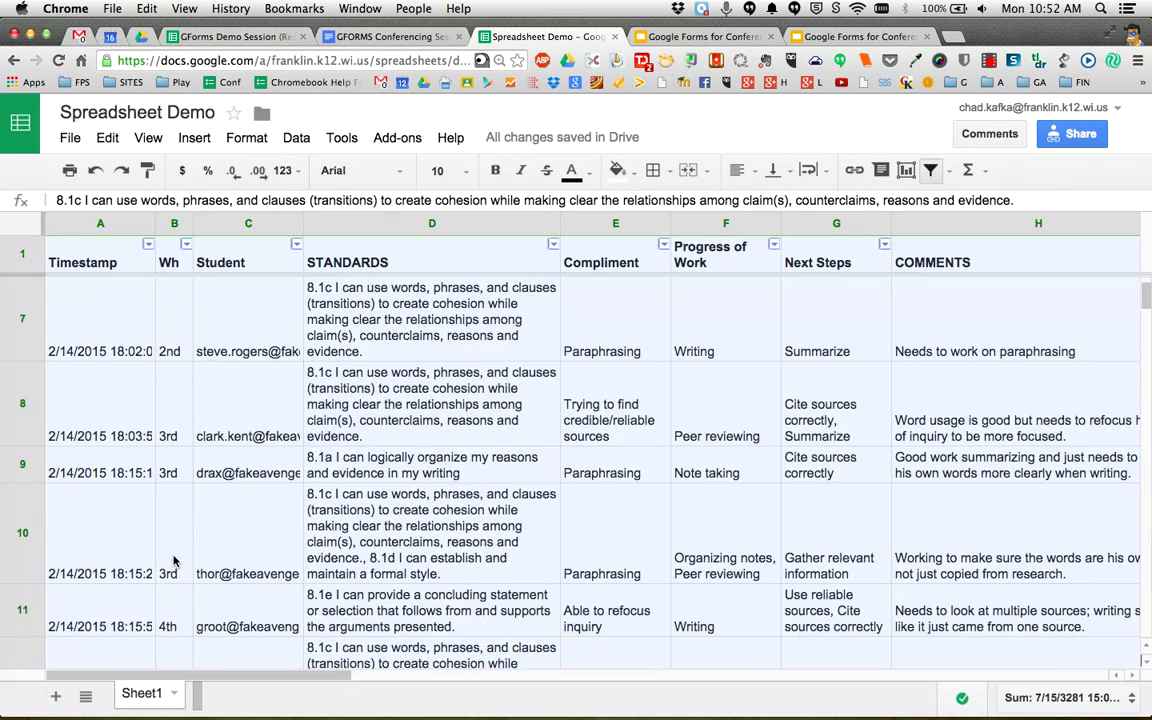
{"action": "scroll", "coordinate": [172, 520], "scroll_direction": "right", "scroll_amount": 3}
{"action": "scroll", "coordinate": [155, 470], "scroll_direction": "left", "scroll_amount": 3}
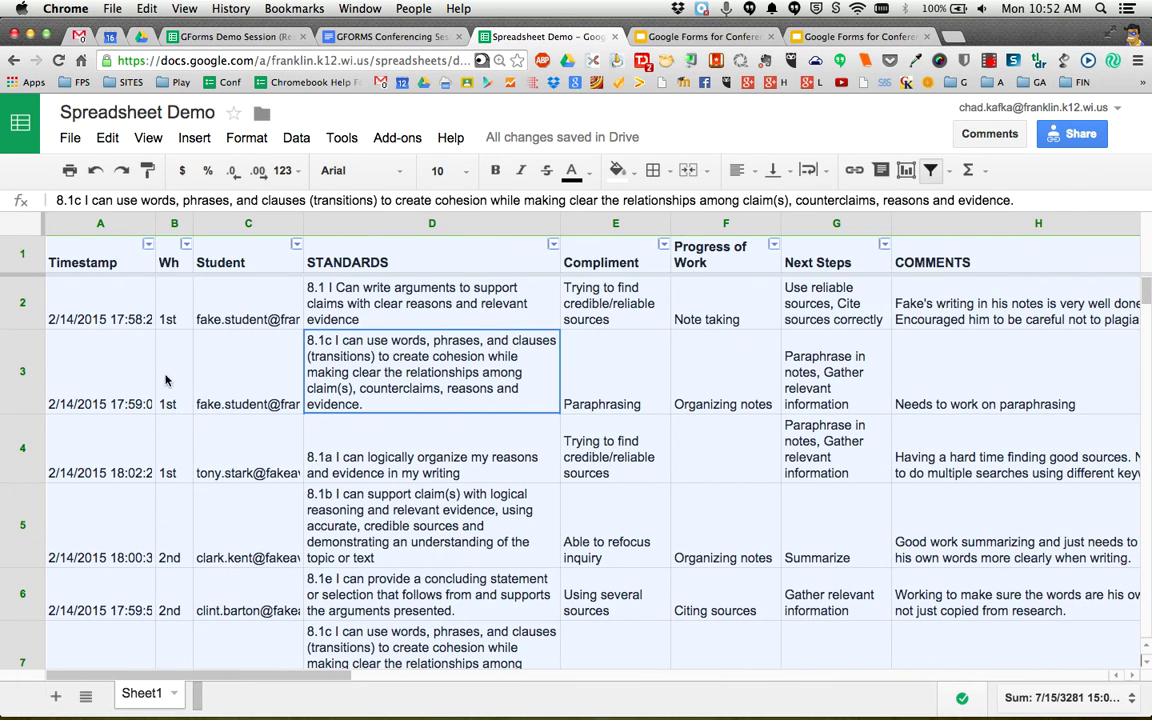
Filter the Which Hour? column so that only the 2nd hour entries are shown.
{"action": "left_click", "coordinate": [186, 244]}
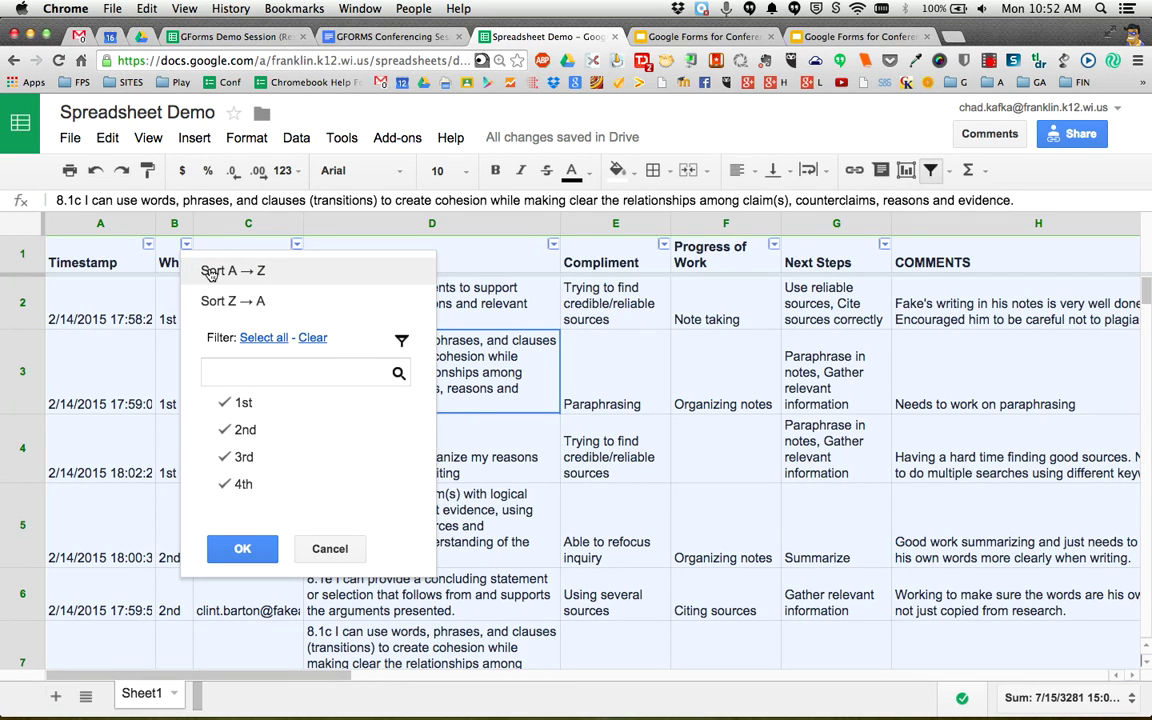
{"action": "left_click", "coordinate": [211, 273]}
{"action": "left_click", "coordinate": [186, 244]}
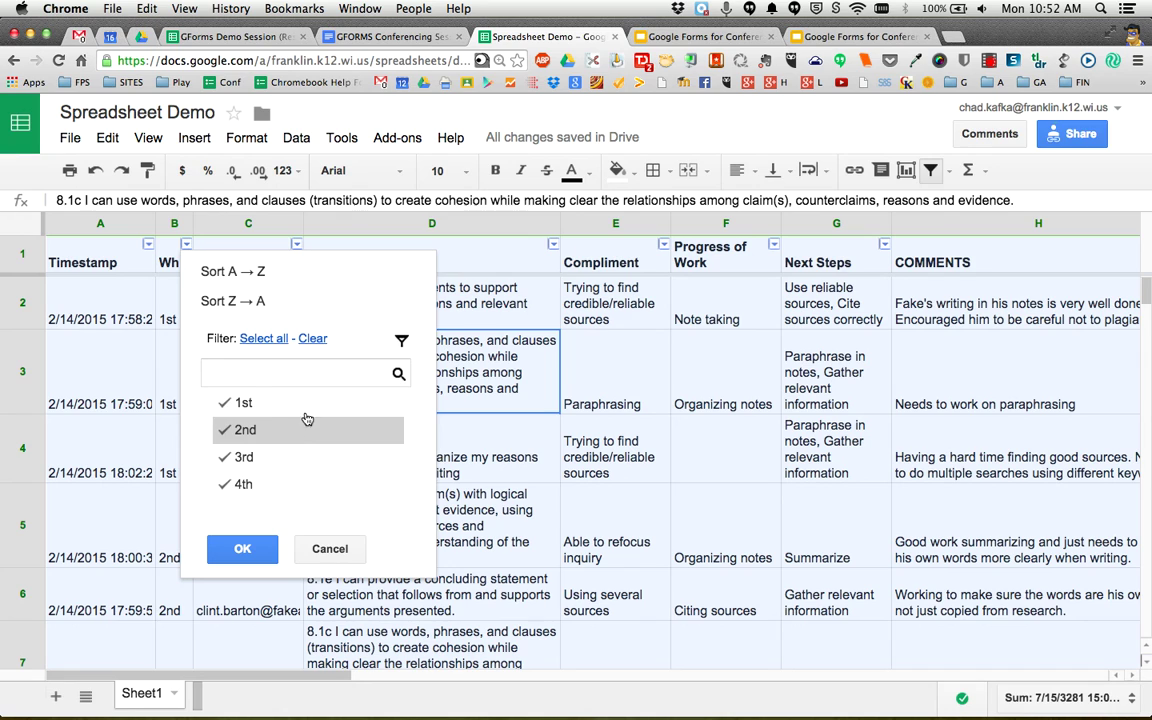
{"action": "left_click", "coordinate": [312, 340]}
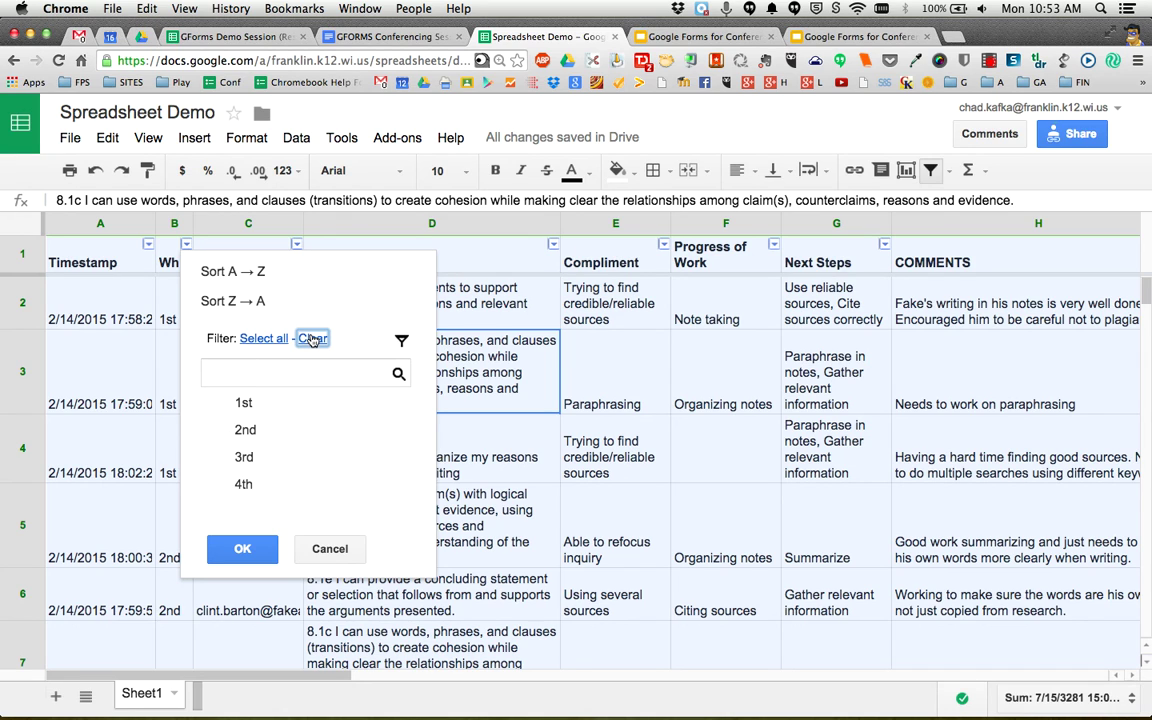
{"action": "left_click", "coordinate": [246, 431]}
{"action": "left_click", "coordinate": [242, 548]}
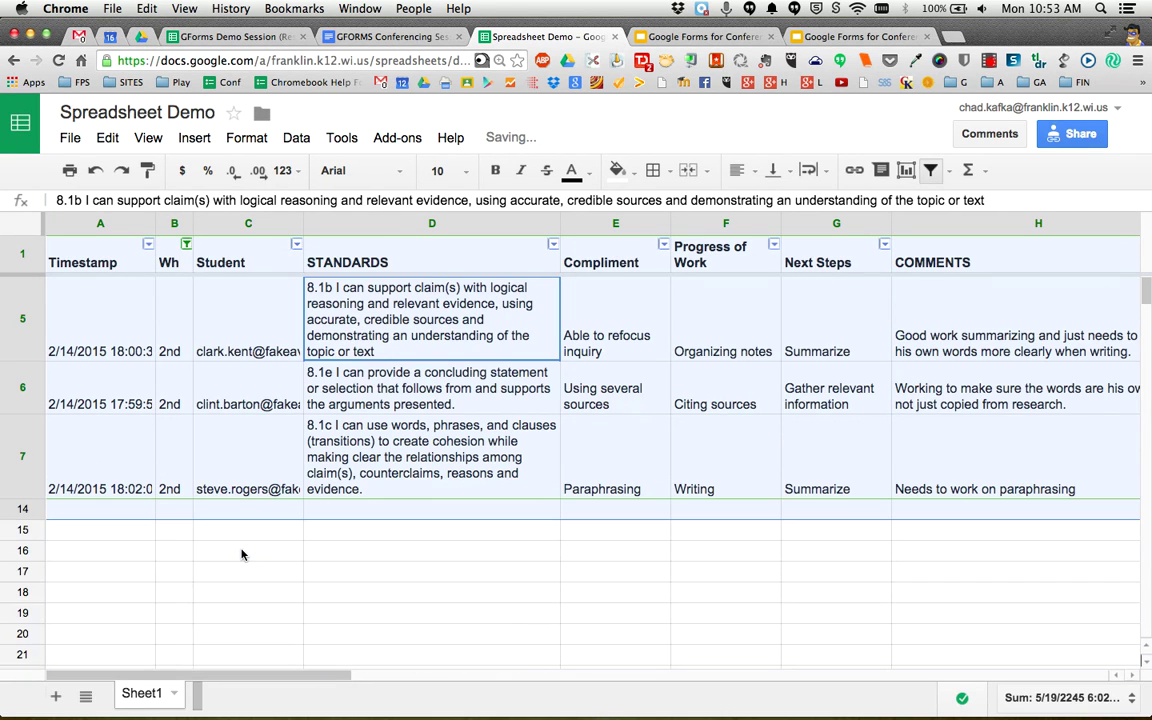
{"action": "key", "text": "Left"}
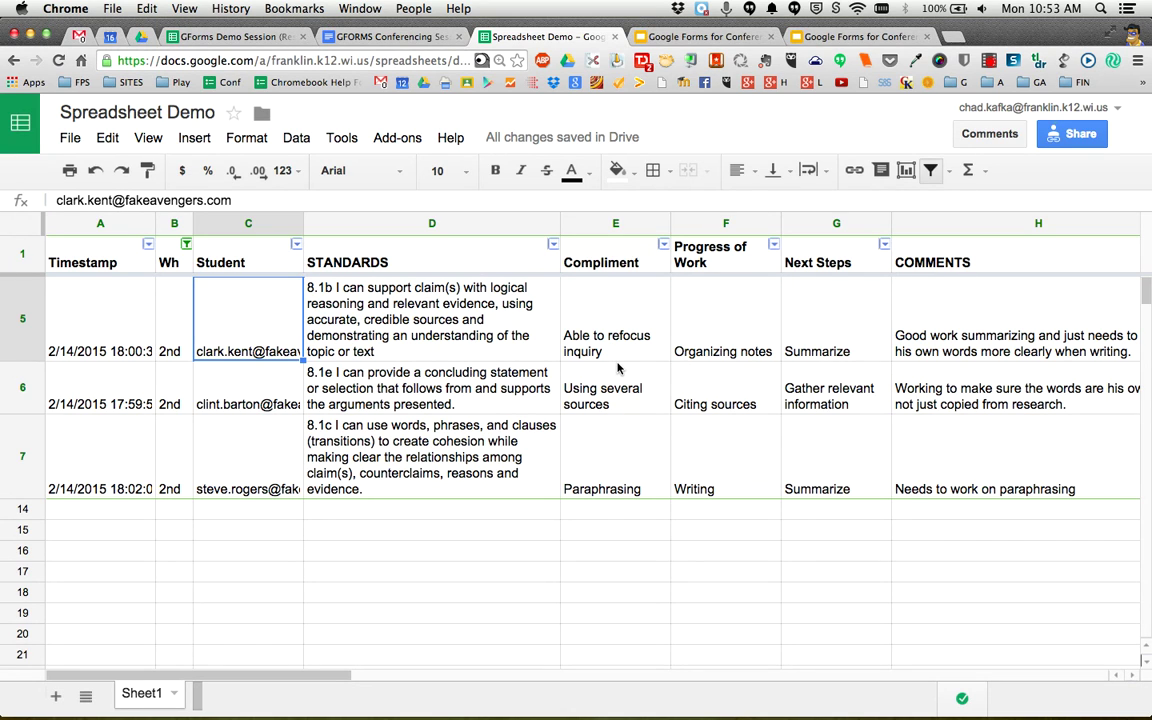
Turn off the filter to bring back all rows, then toggle it on and off once more.
{"action": "left_click", "coordinate": [931, 174]}
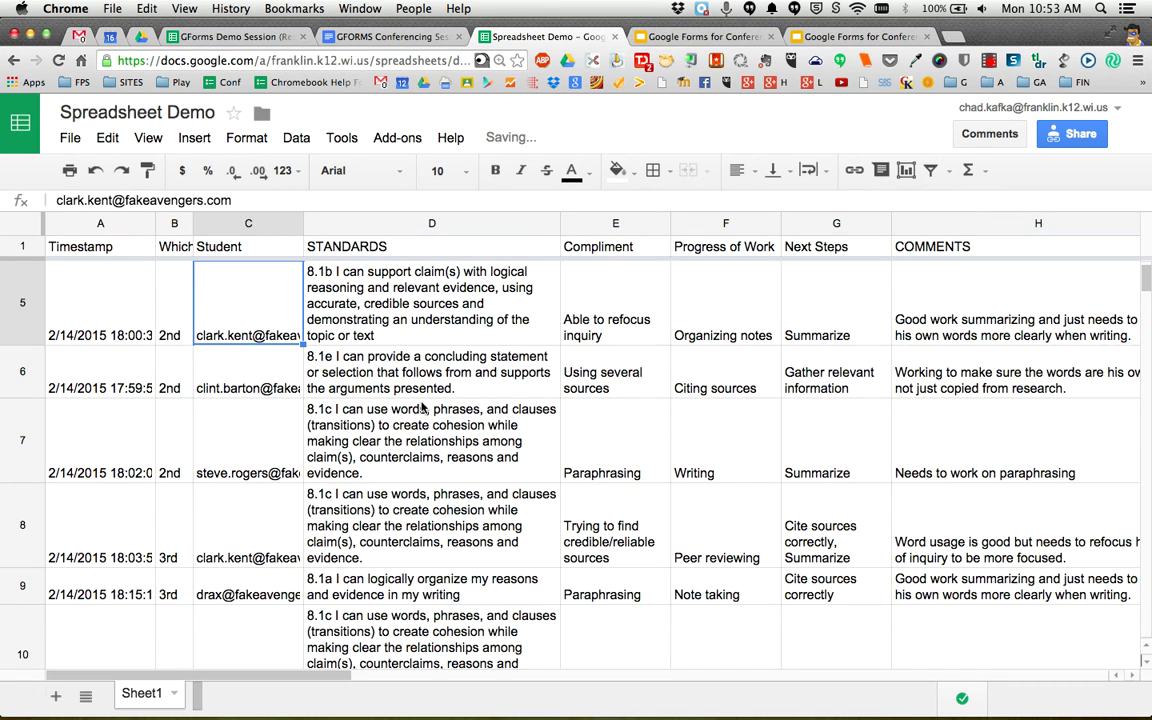
{"action": "scroll", "coordinate": [421, 407], "scroll_direction": "up", "scroll_amount": 5}
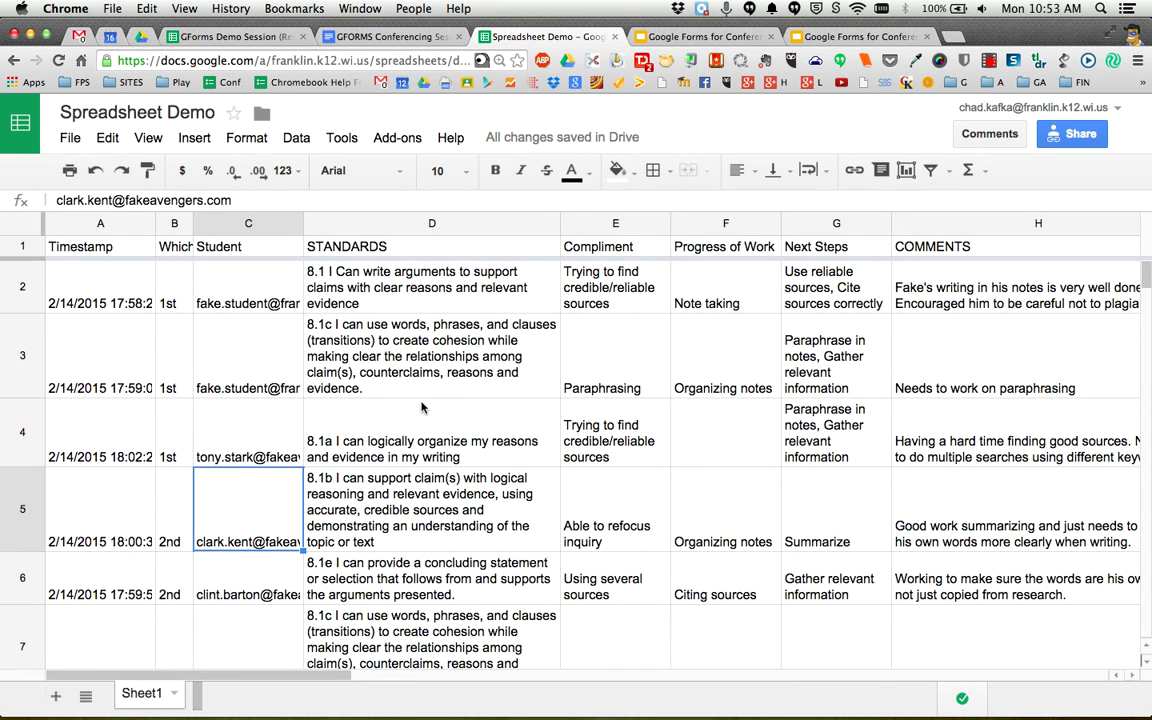
{"action": "left_click", "coordinate": [932, 170]}
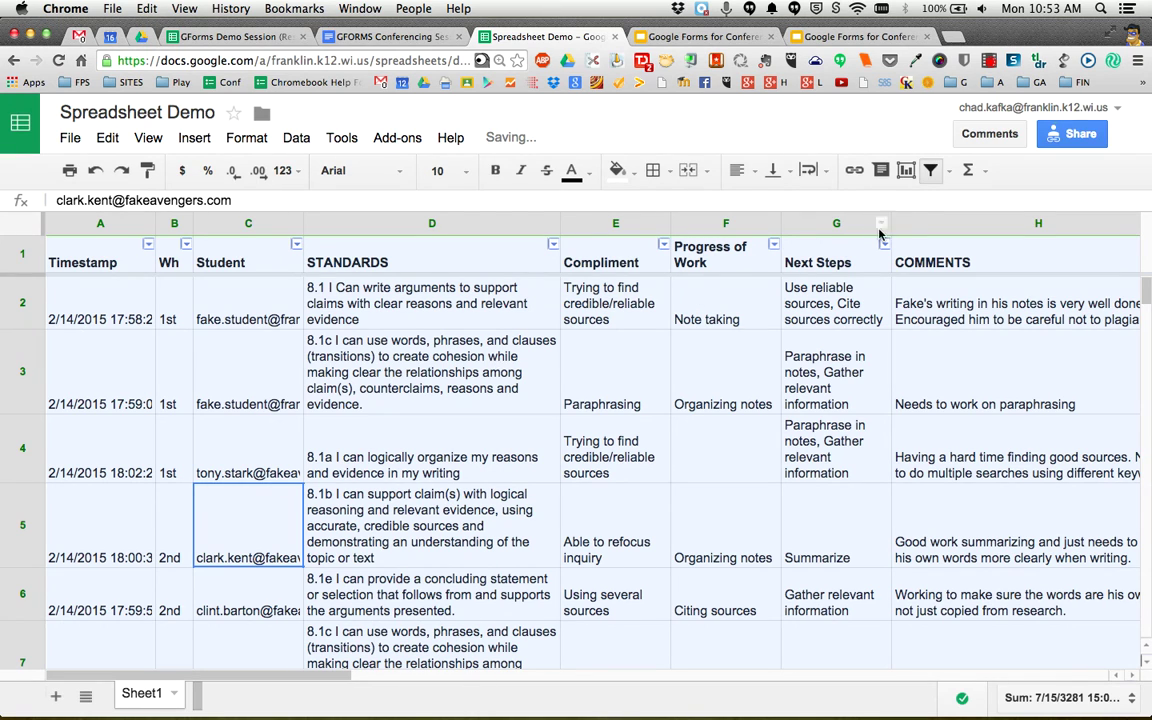
{"action": "left_click", "coordinate": [932, 170]}
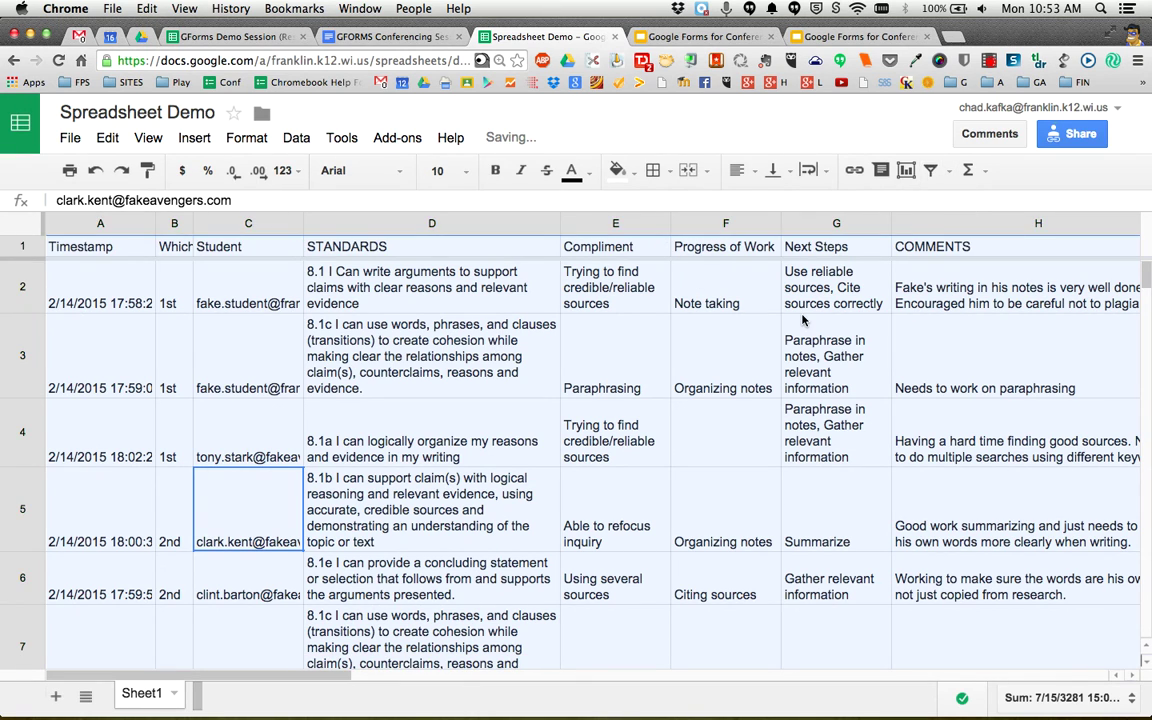
{"action": "left_click", "coordinate": [830, 350]}
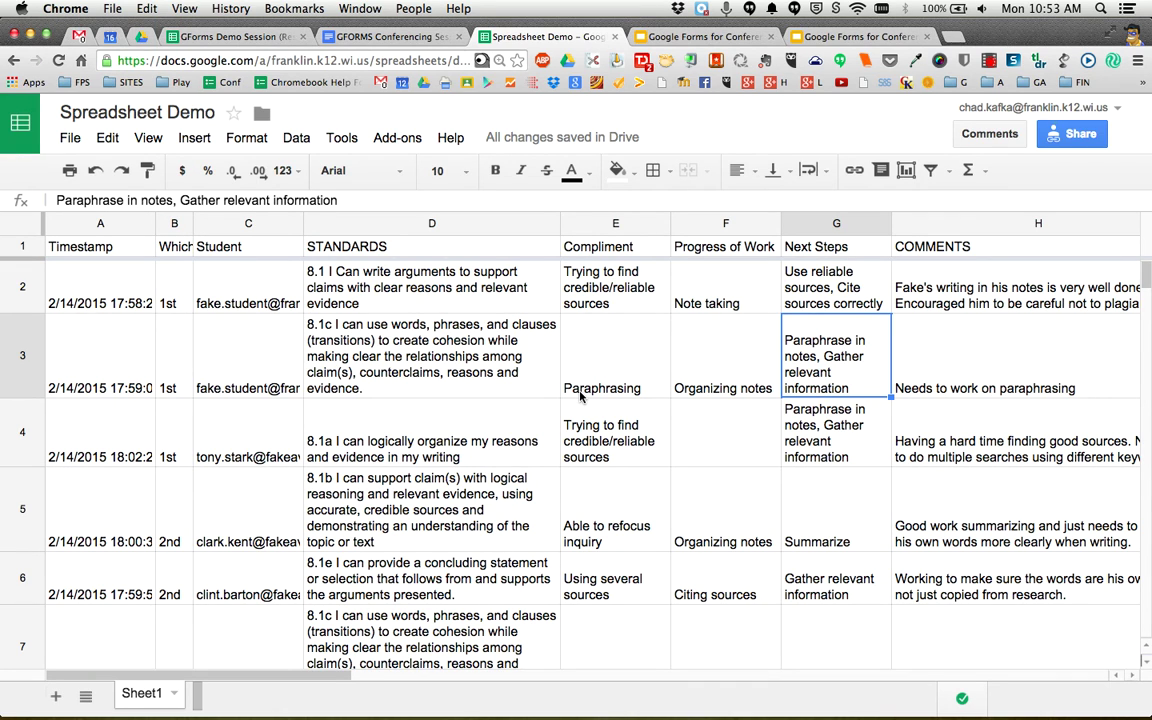
{"action": "left_click", "coordinate": [28, 220]}
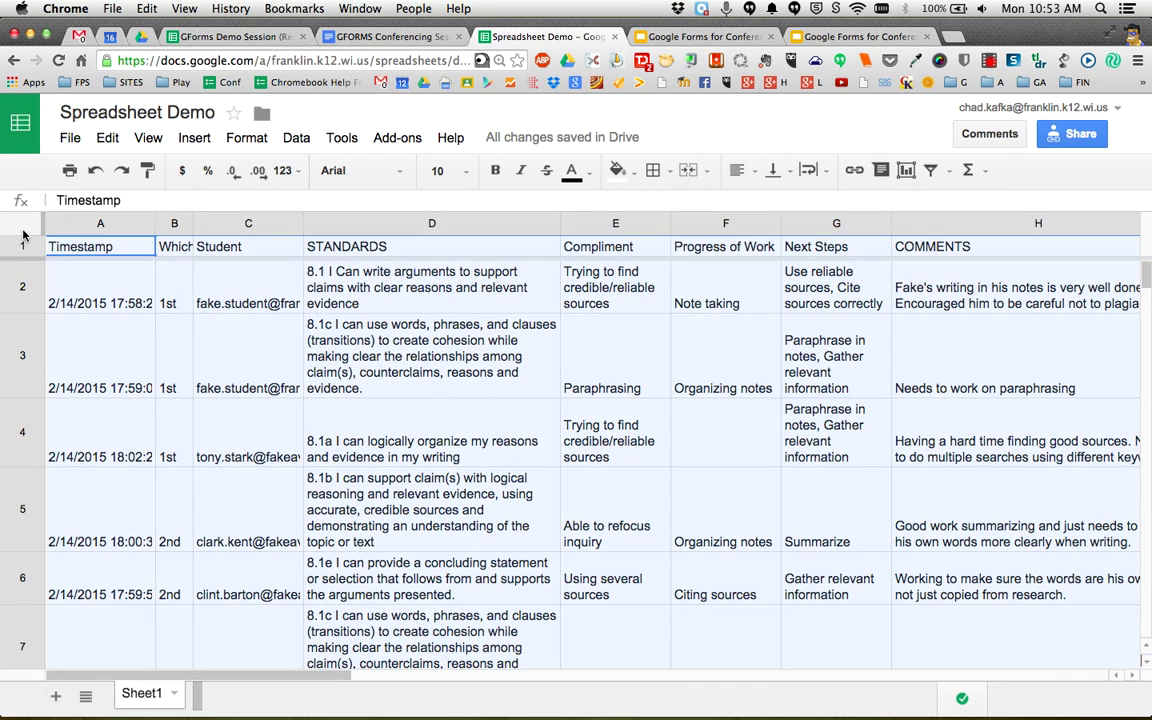
{"action": "left_click", "coordinate": [296, 137]}
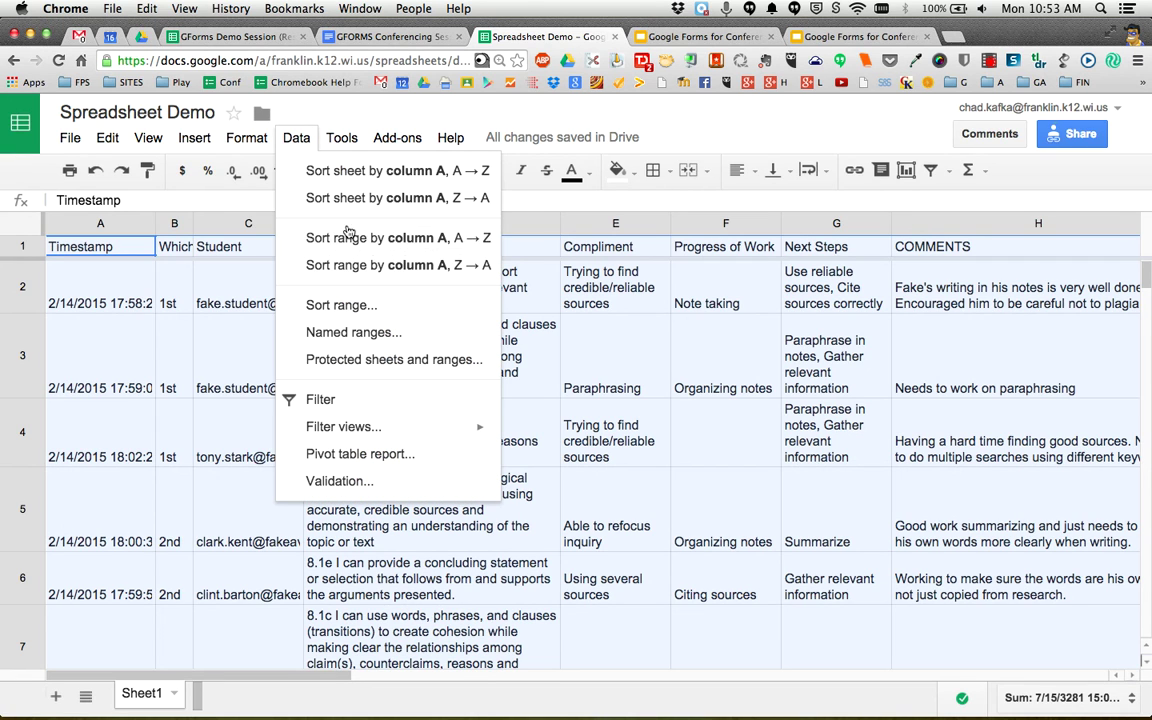
{"action": "left_click", "coordinate": [220, 320]}
Sort the whole sheet by the Timestamp column from A to Z.
{"action": "left_click", "coordinate": [100, 222]}
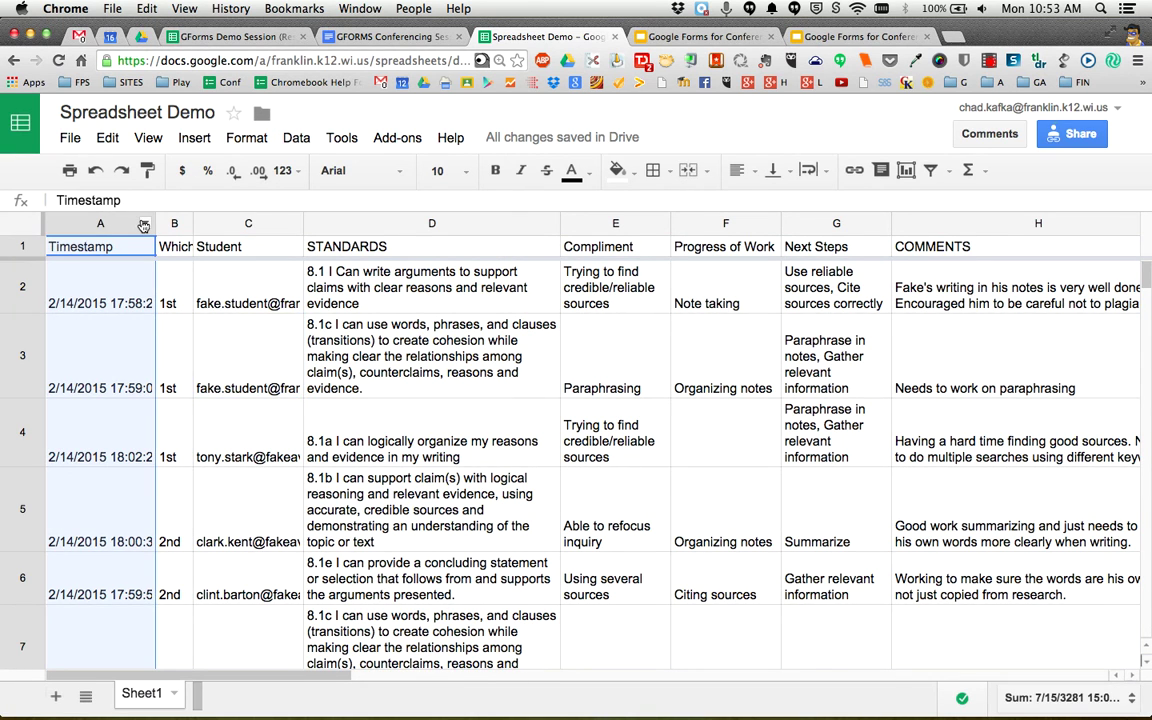
{"action": "left_click", "coordinate": [144, 223]}
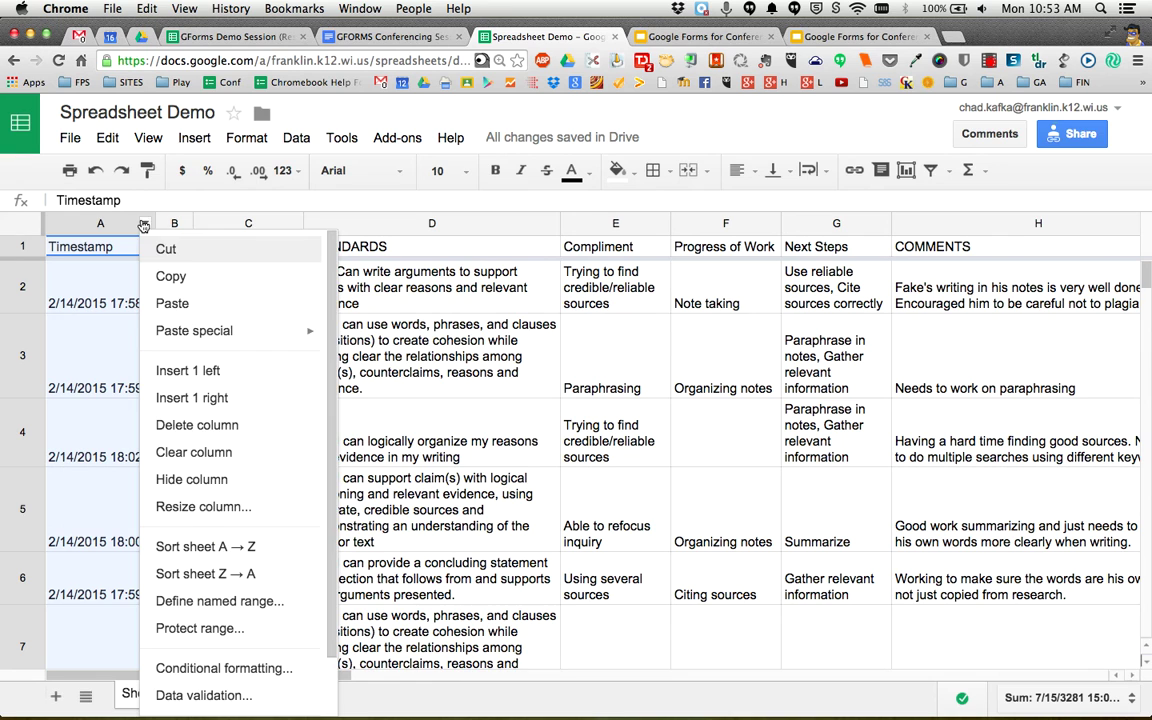
{"action": "left_click", "coordinate": [193, 552]}
{"action": "left_click", "coordinate": [240, 470]}
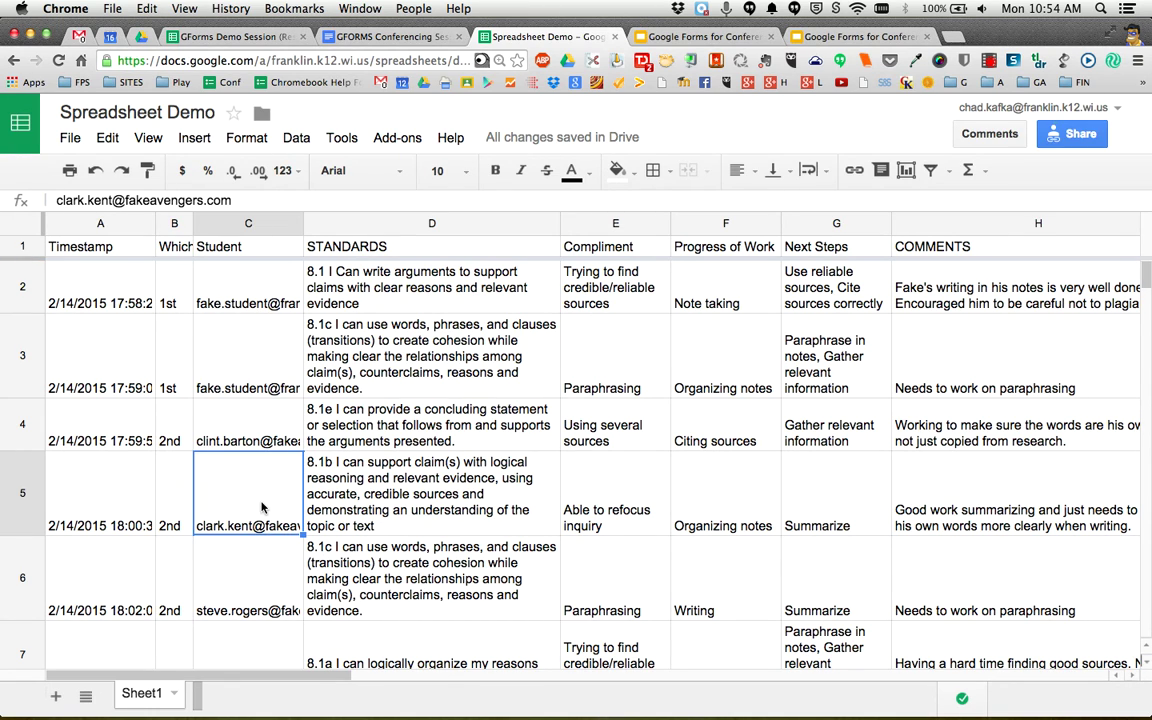
Sort the whole sheet as a range with a header row, by Which Hour? A to Z and then by Student A to Z.
{"action": "left_click", "coordinate": [25, 217]}
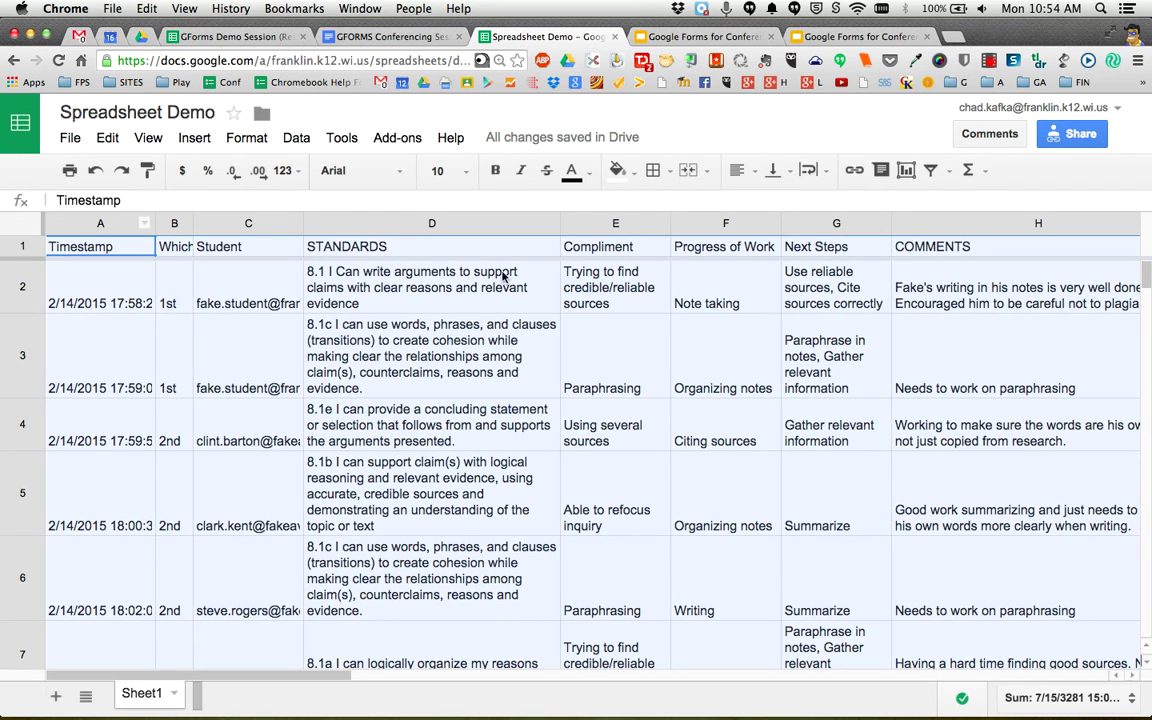
{"action": "left_click", "coordinate": [298, 139]}
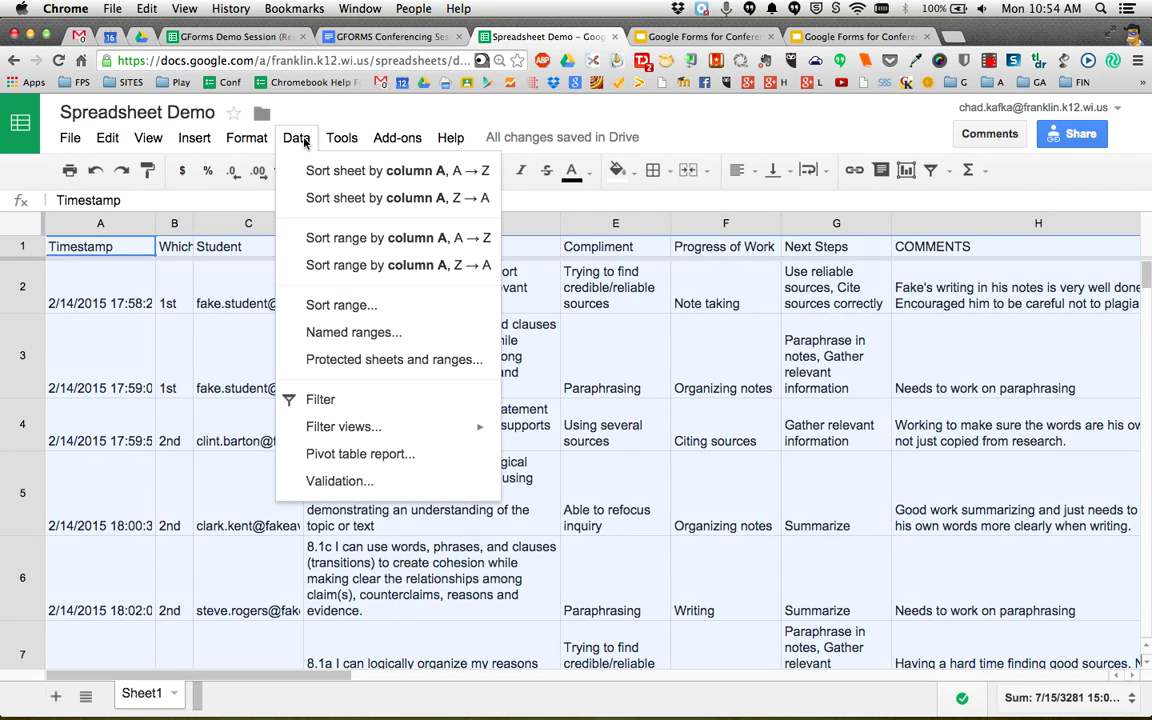
{"action": "left_click", "coordinate": [341, 306]}
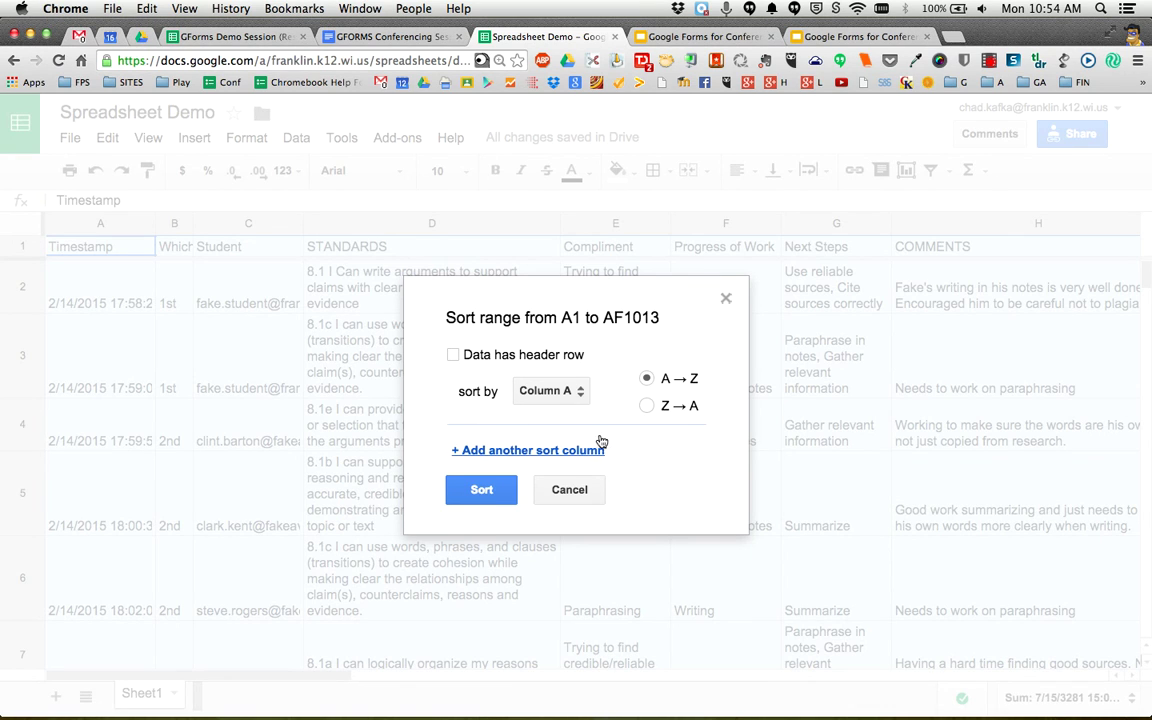
{"action": "left_click", "coordinate": [486, 360]}
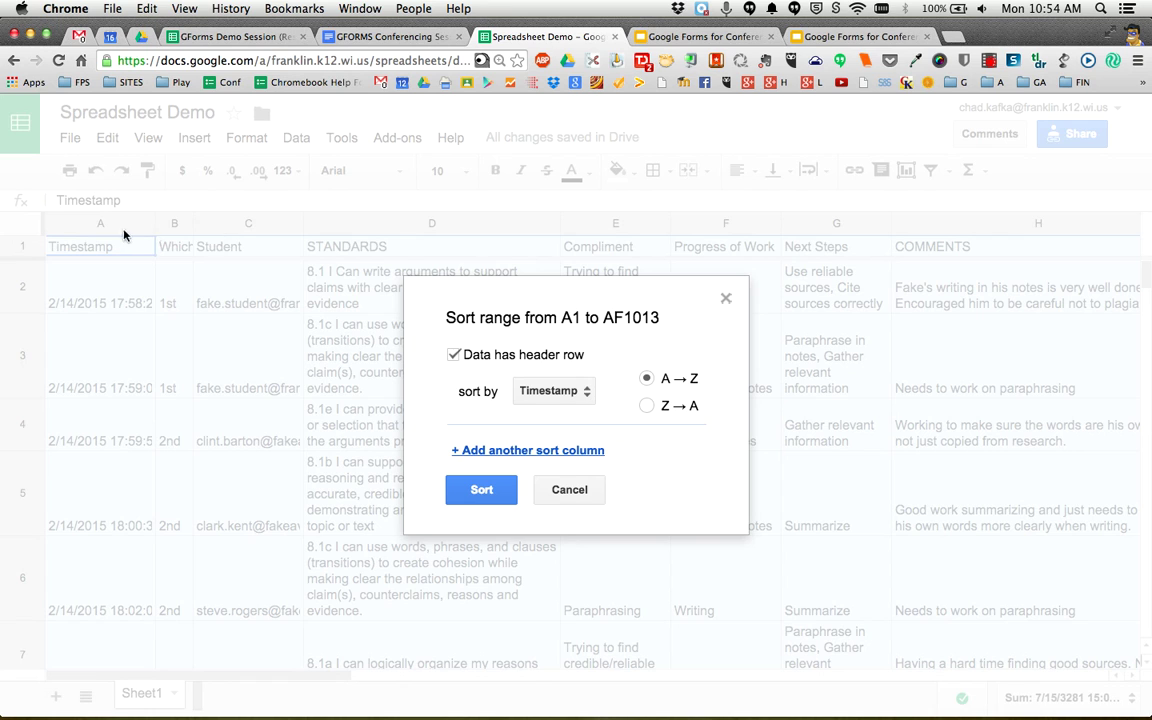
{"action": "left_click", "coordinate": [565, 391]}
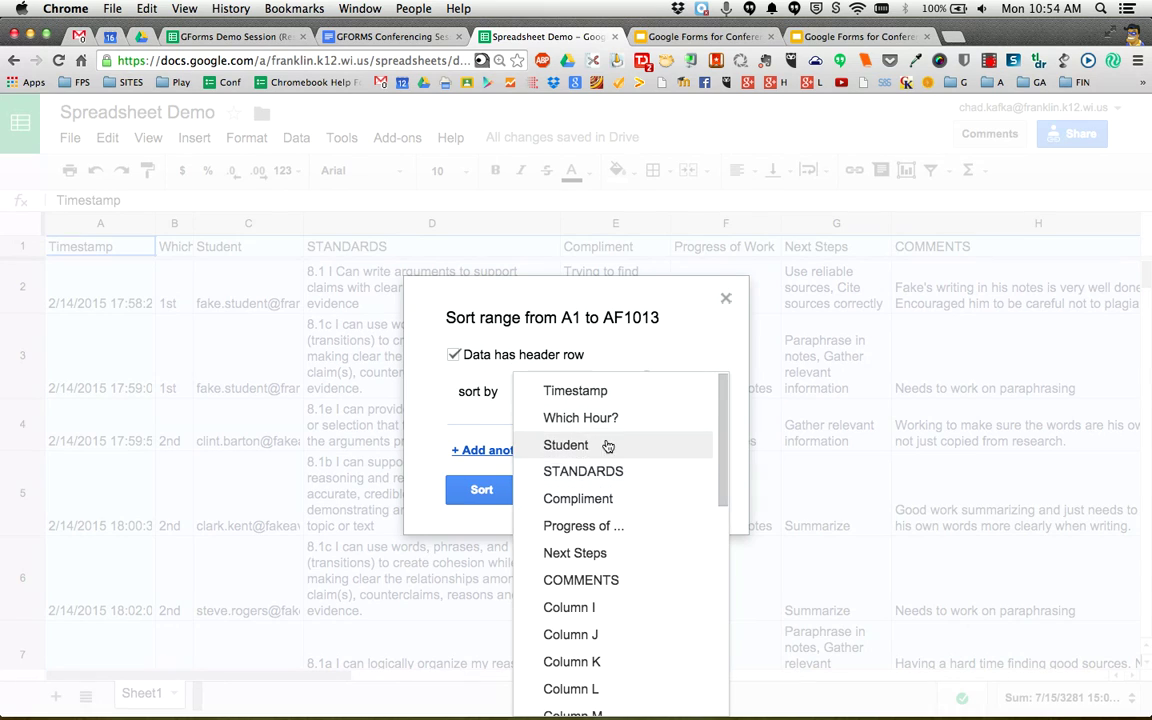
{"action": "left_click", "coordinate": [600, 418]}
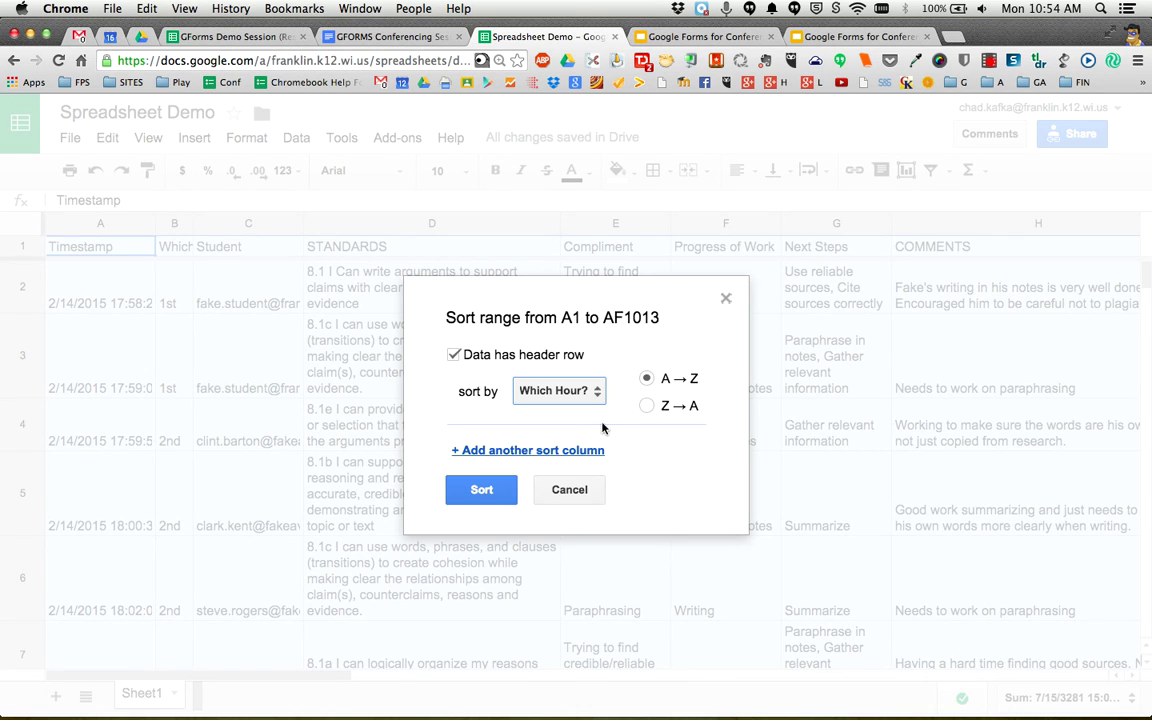
{"action": "left_click", "coordinate": [520, 452]}
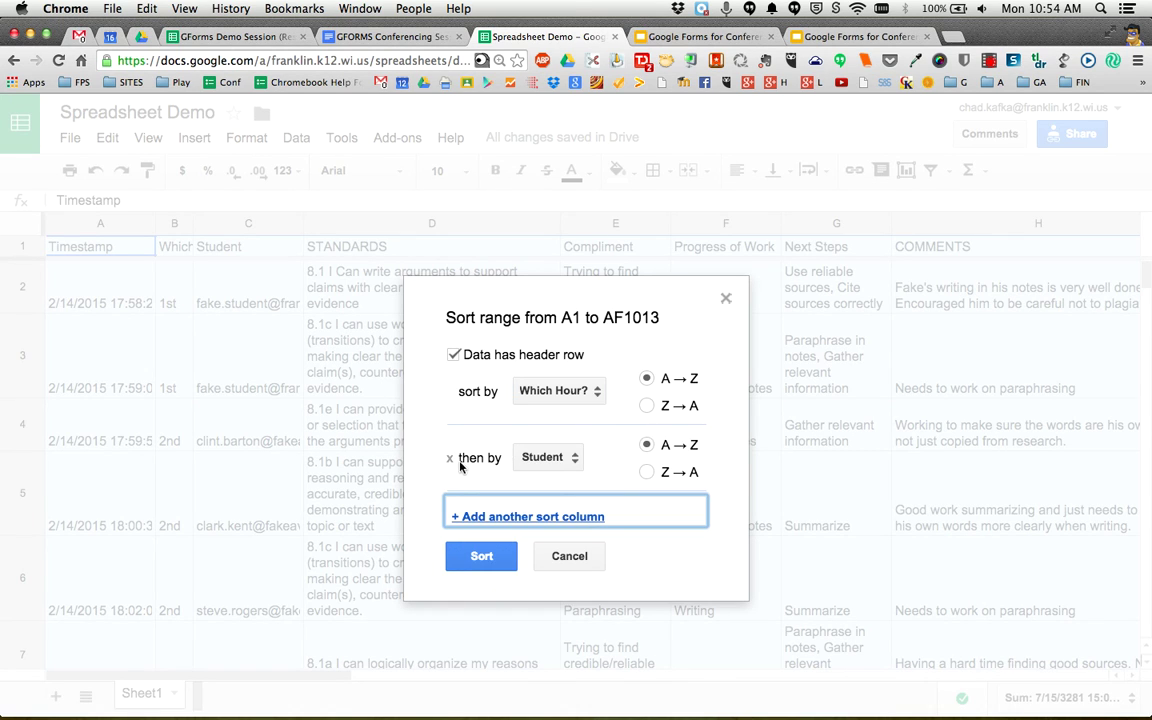
{"action": "left_click", "coordinate": [550, 457]}
{"action": "left_click", "coordinate": [565, 460]}
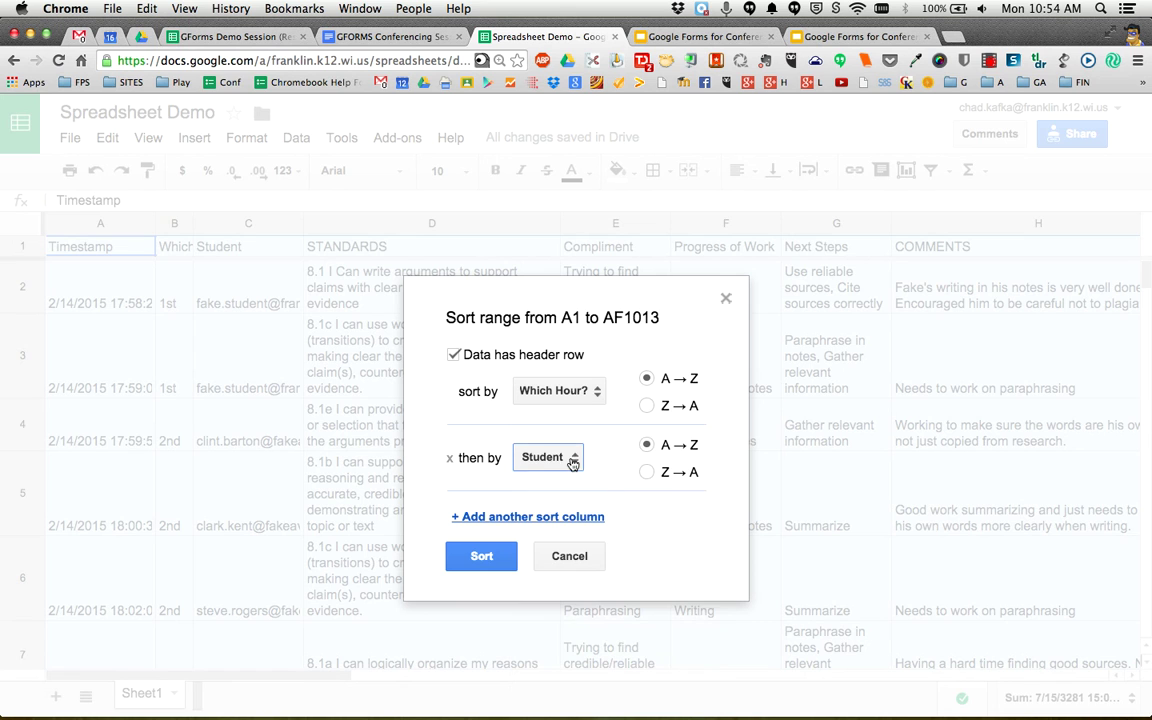
{"action": "left_click", "coordinate": [477, 558]}
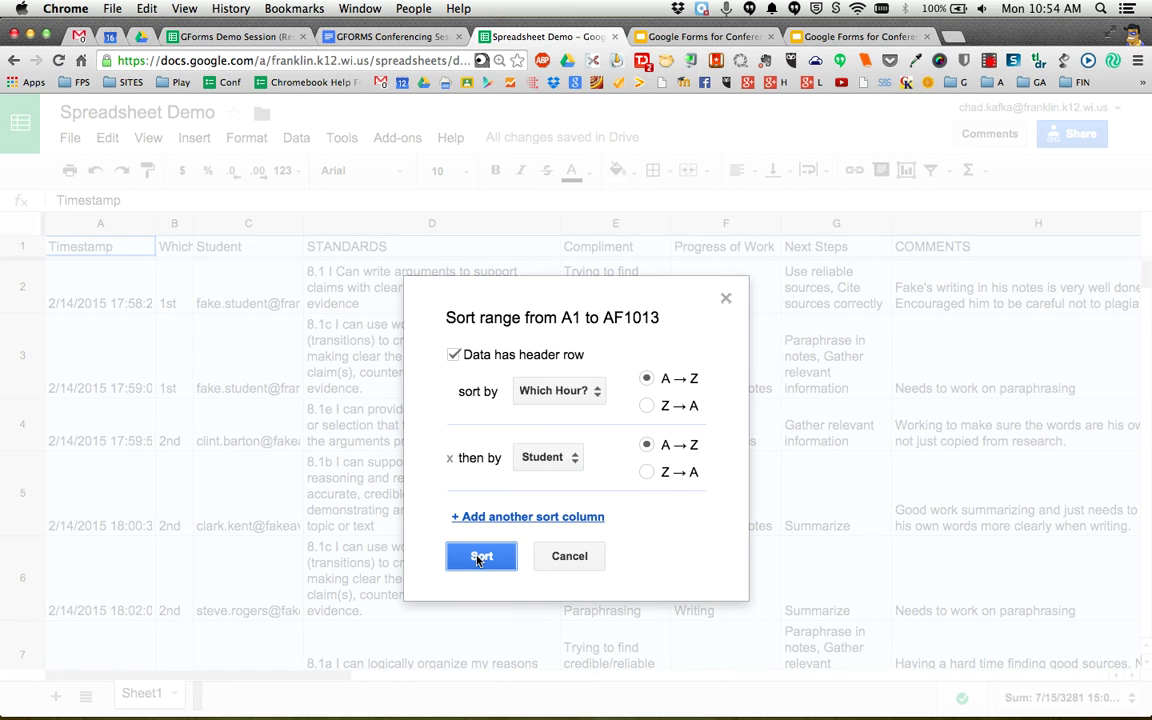
Examine the sorted order down the Which Hour? column, from the first data row to the last entry.
{"action": "left_click", "coordinate": [174, 306]}
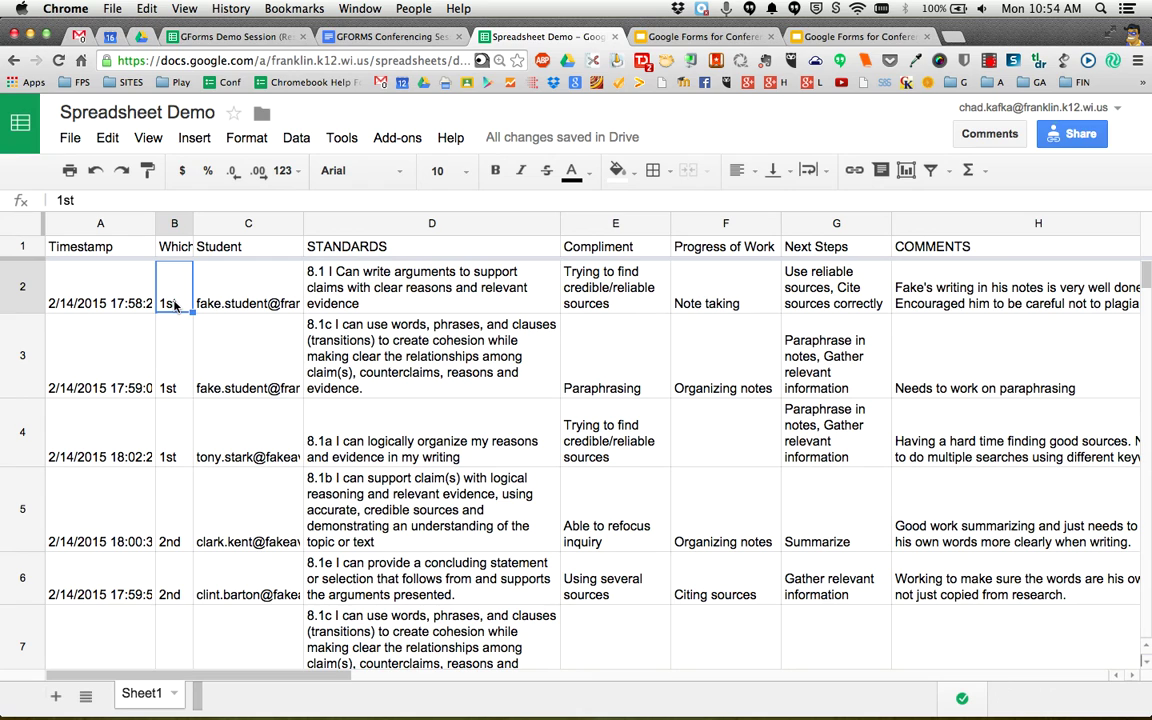
{"action": "key", "text": "Down"}
{"action": "key", "text": "Down"}
{"action": "key", "text": "Down"}
{"action": "key", "text": "Down"}
{"action": "key", "text": "Down"}
{"action": "key", "text": "Down"}
{"action": "key", "text": "Down"}
{"action": "key", "text": "Down"}
{"action": "key", "text": "Down"}
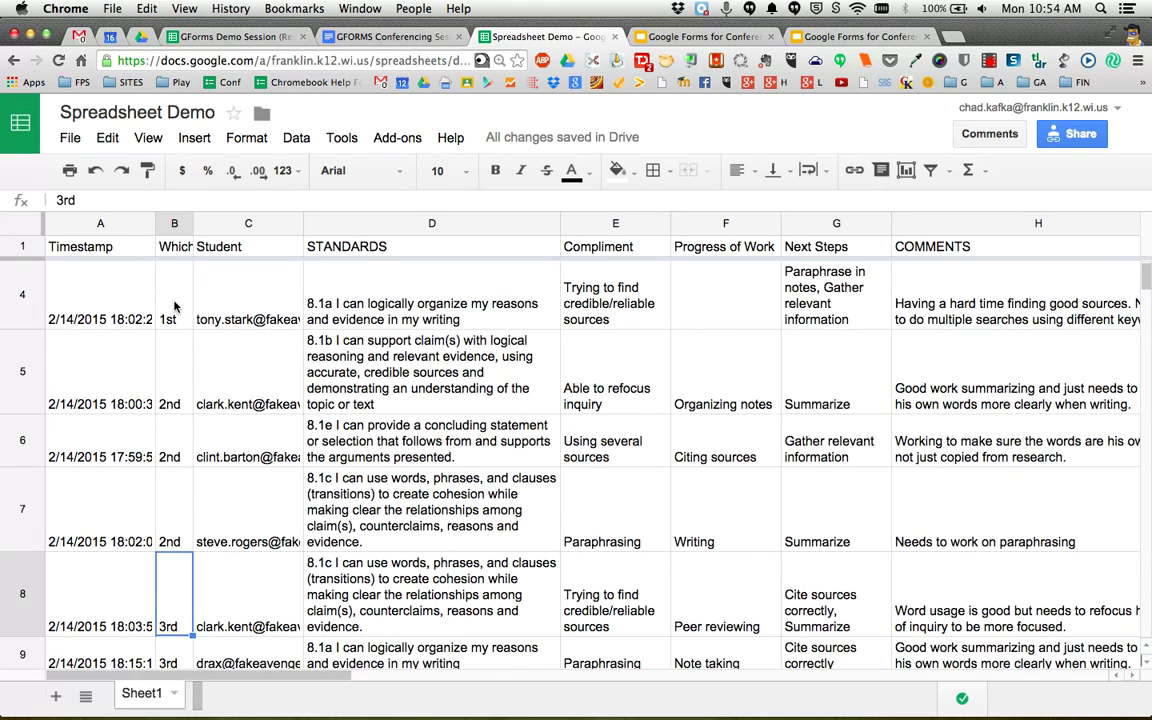
{"action": "key", "text": "Down"}
{"action": "key", "text": "Down"}
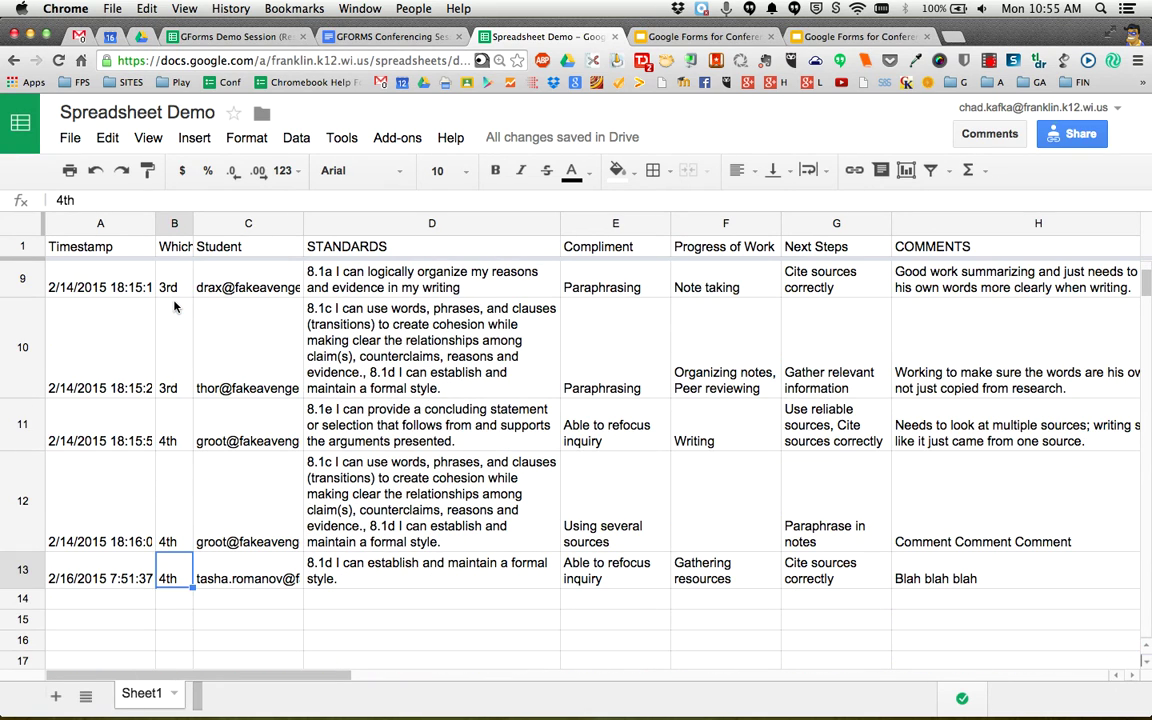
Review the sorted hours back up the Which Hour? column, from the last entry to the header.
{"action": "key", "text": "Up"}
{"action": "key", "text": "Up"}
{"action": "key", "text": "Up"}
{"action": "key", "text": "Up"}
{"action": "key", "text": "Up"}
{"action": "key", "text": "Up"}
{"action": "key", "text": "Up"}
{"action": "key", "text": "Up"}
{"action": "key", "text": "Up"}
{"action": "key", "text": "Up"}
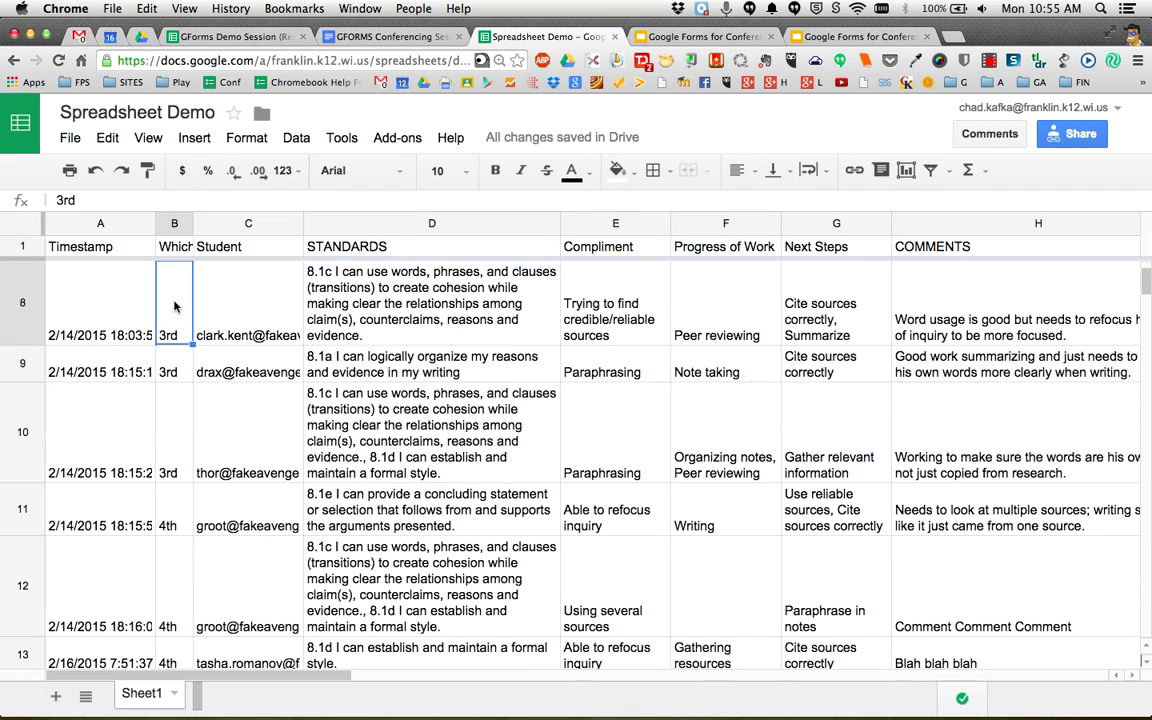
{"action": "key", "text": "Up"}
{"action": "key", "text": "Up"}
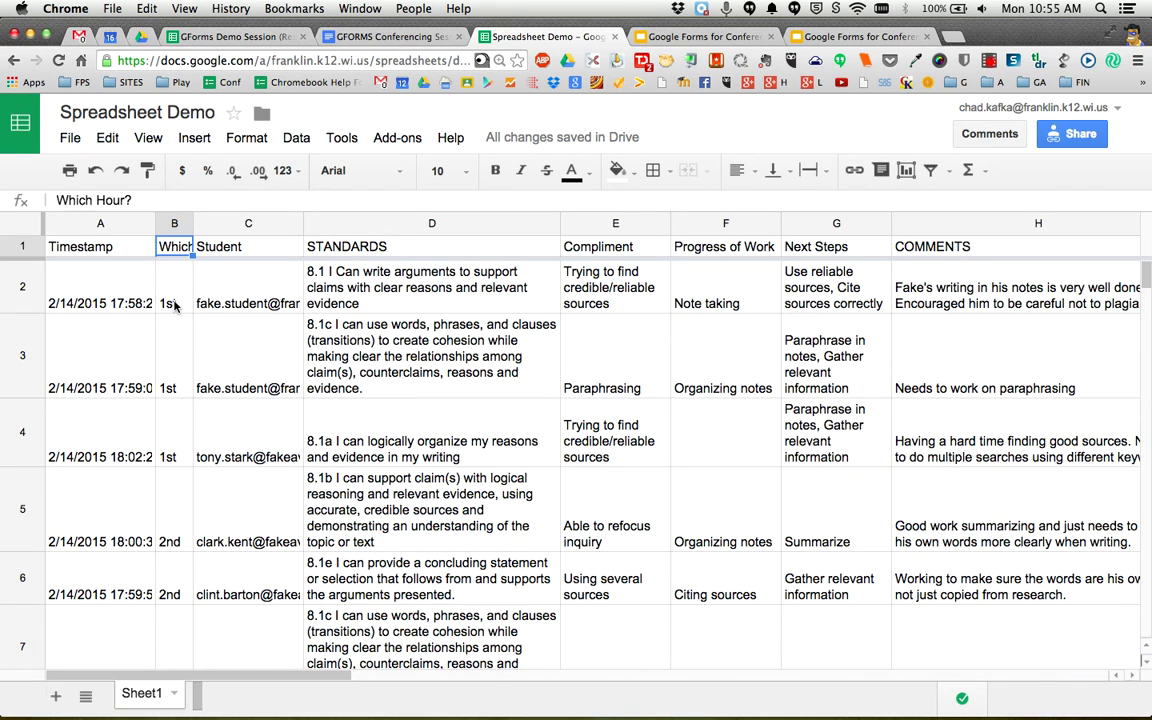
Sort the whole sheet as a range with a header row, by Which Hour? A to Z and then by Next Steps A to Z.
{"action": "left_click", "coordinate": [24, 221]}
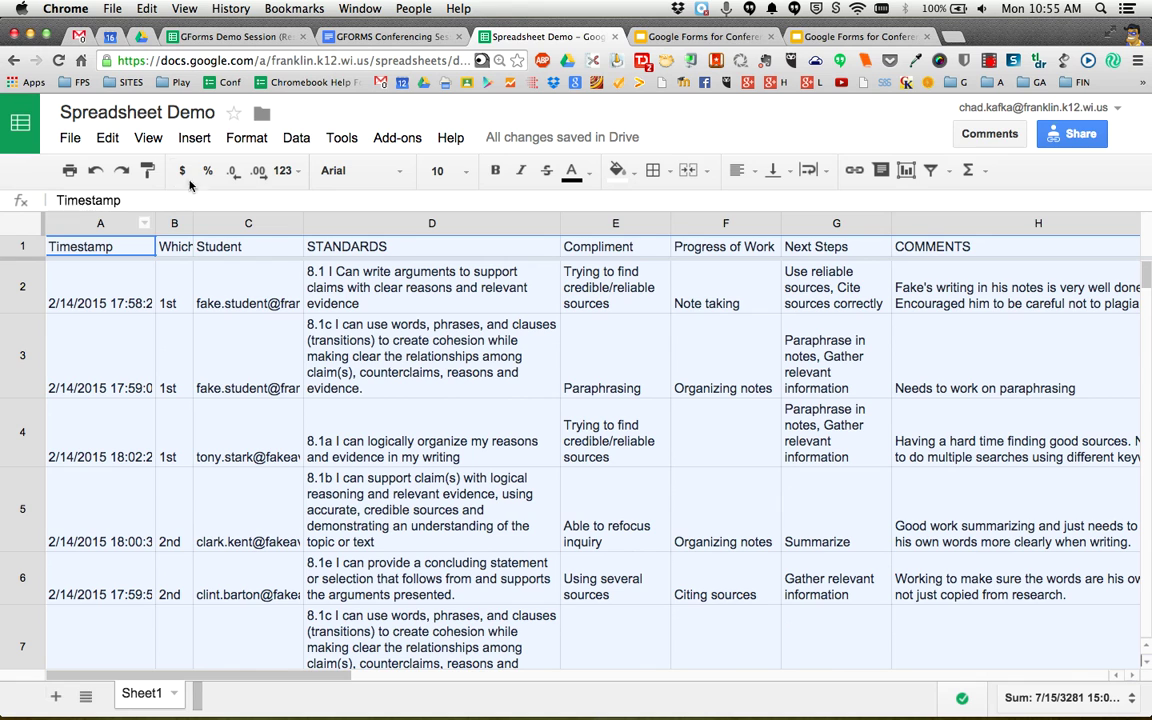
{"action": "left_click", "coordinate": [296, 137]}
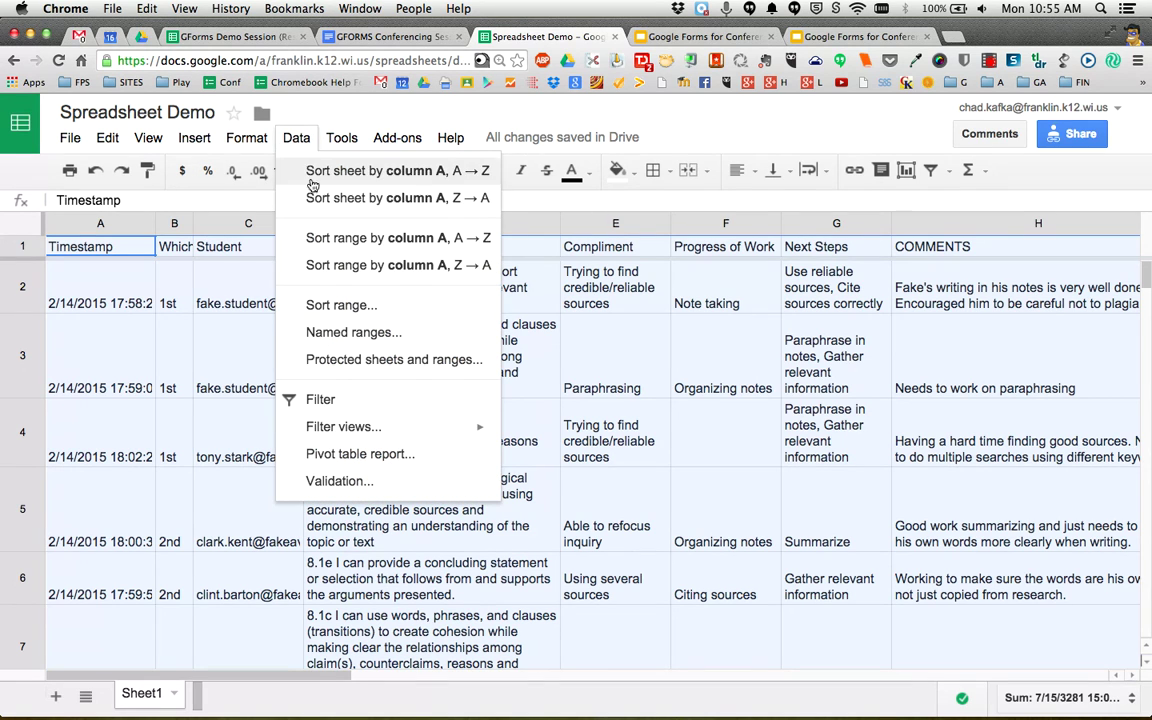
{"action": "left_click", "coordinate": [312, 304]}
{"action": "left_click", "coordinate": [478, 360]}
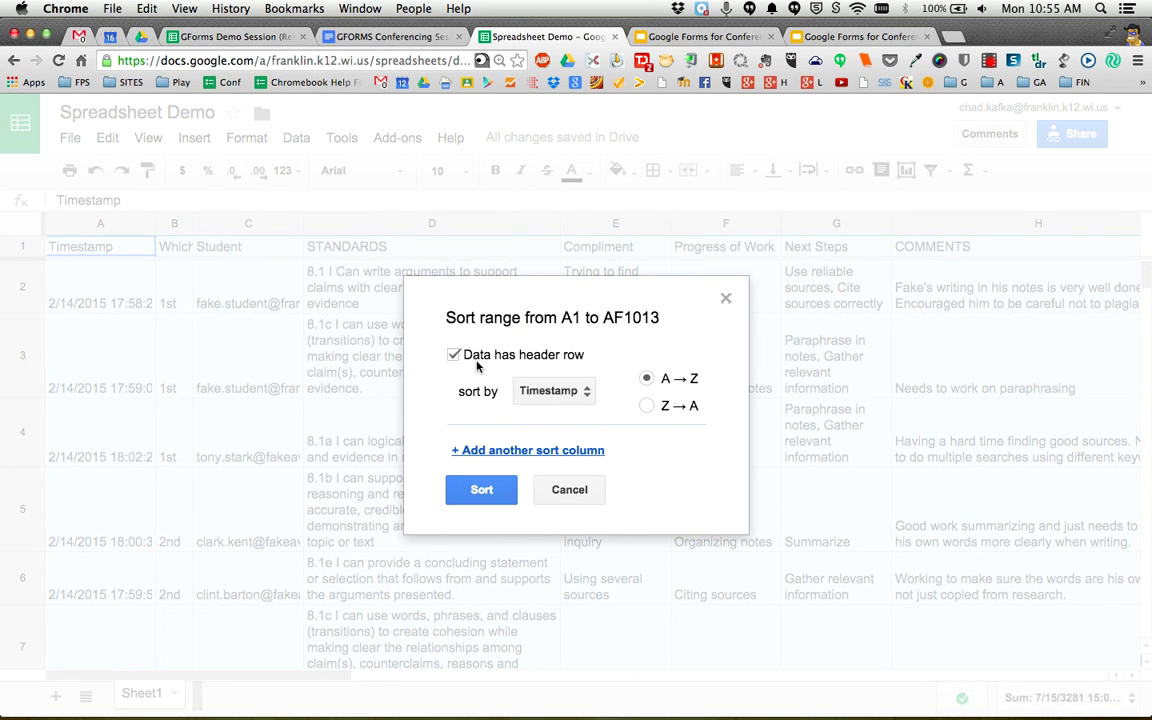
{"action": "left_click", "coordinate": [548, 391]}
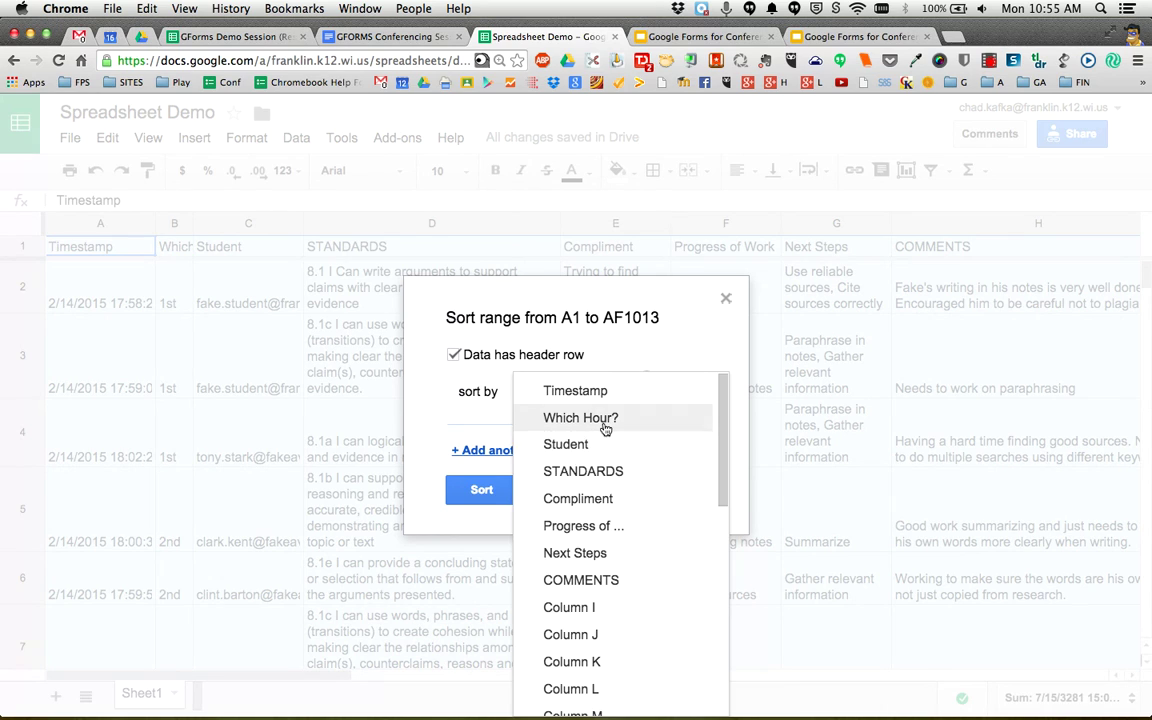
{"action": "left_click", "coordinate": [545, 419]}
{"action": "left_click", "coordinate": [503, 451]}
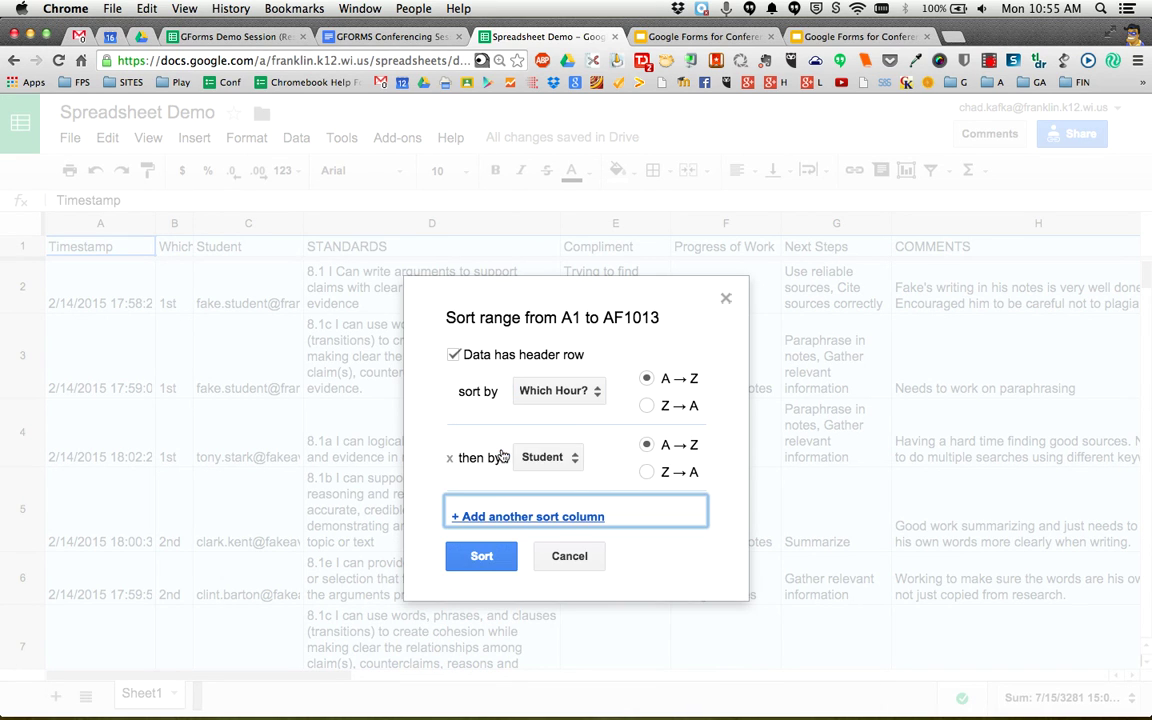
{"action": "left_click", "coordinate": [562, 461]}
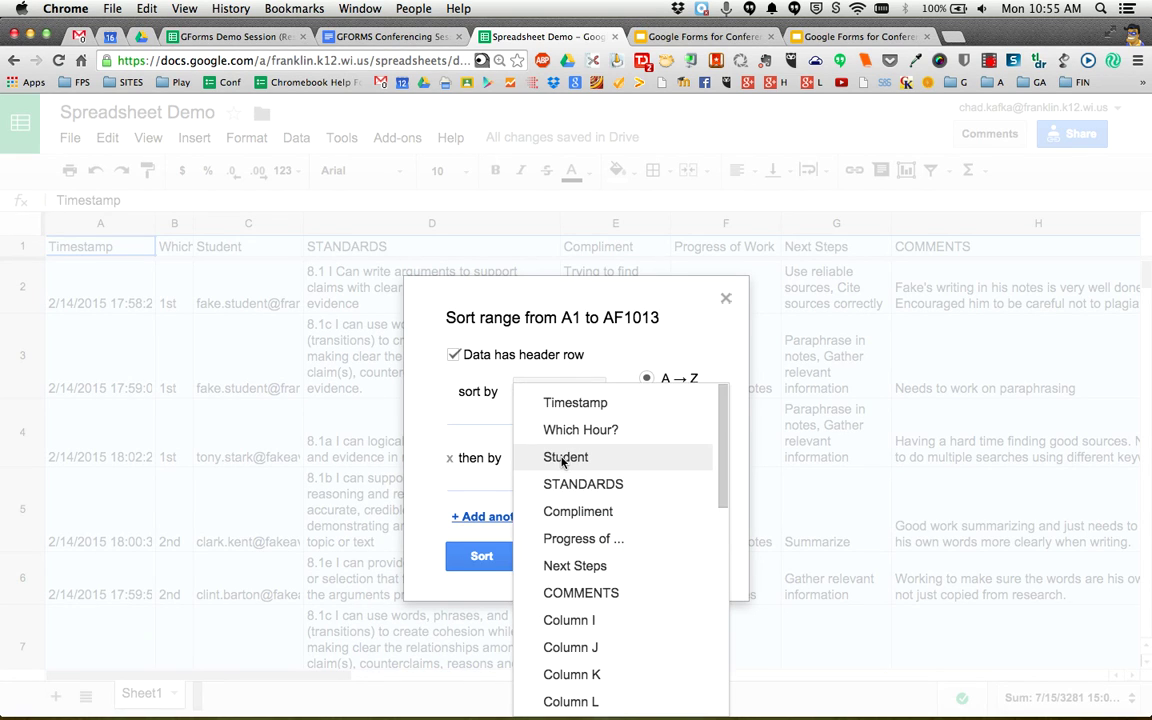
{"action": "left_click", "coordinate": [566, 567]}
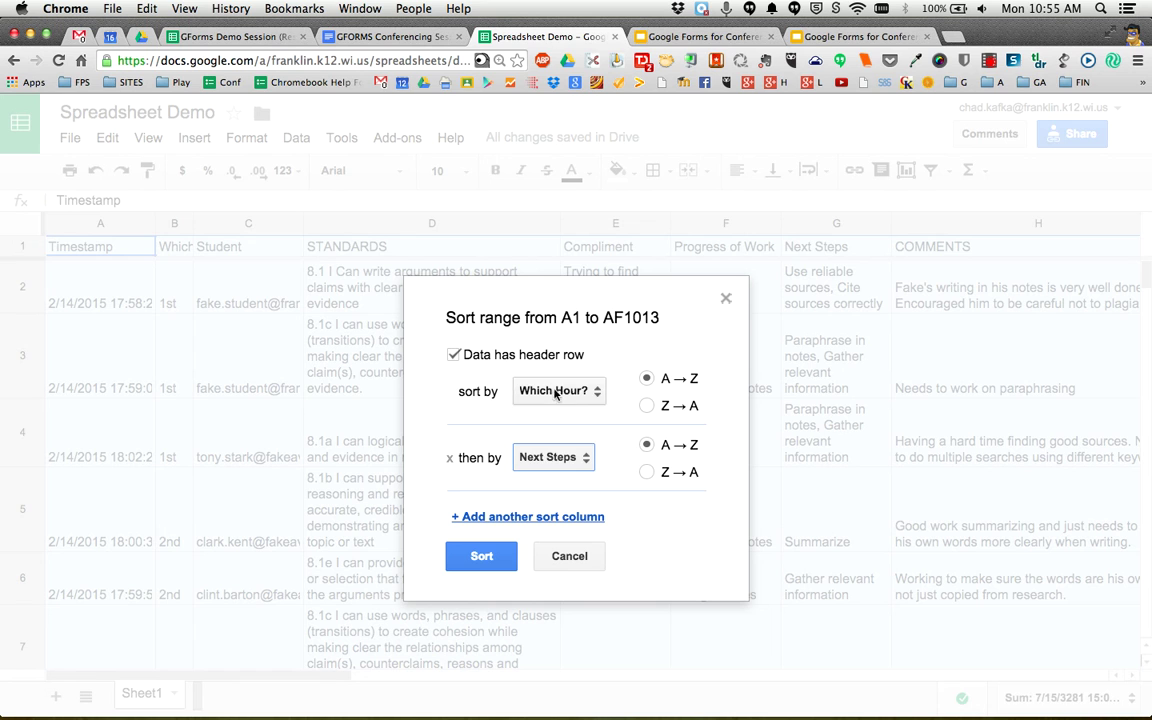
{"action": "left_click", "coordinate": [482, 554]}
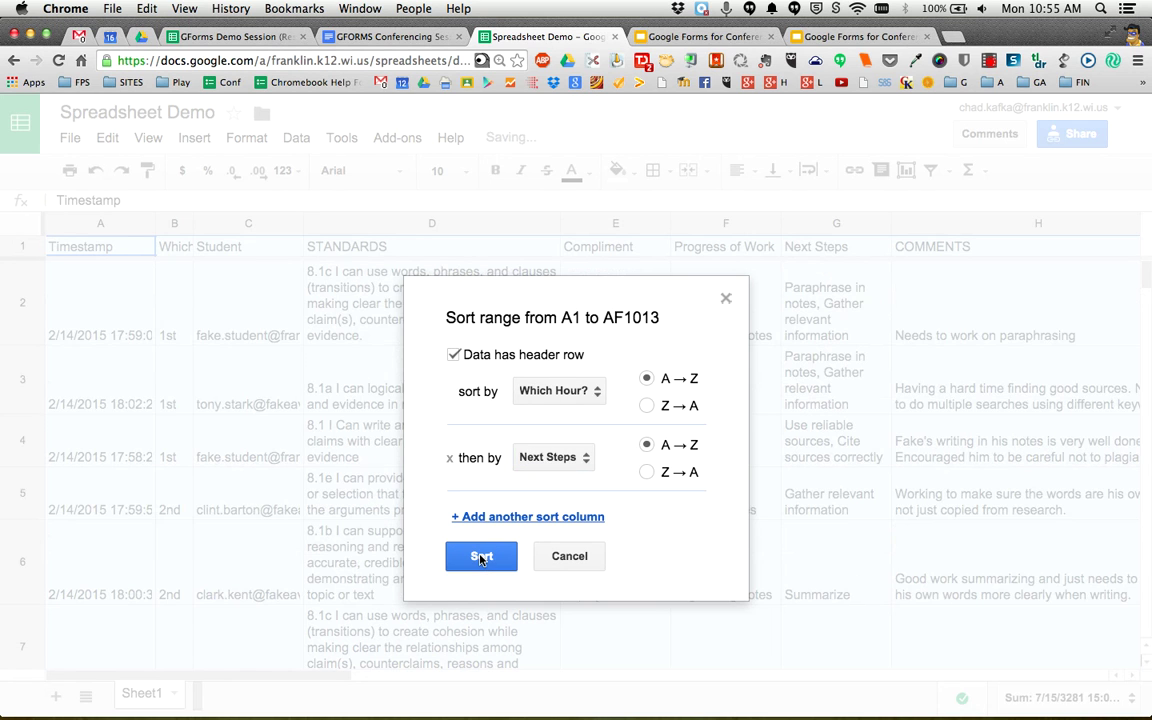
Examine how the 1st hour rows are ordered by Next Steps, comparing their Compliment and Progress of Work entries.
{"action": "key", "text": "Down"}
{"action": "key", "text": "Down"}
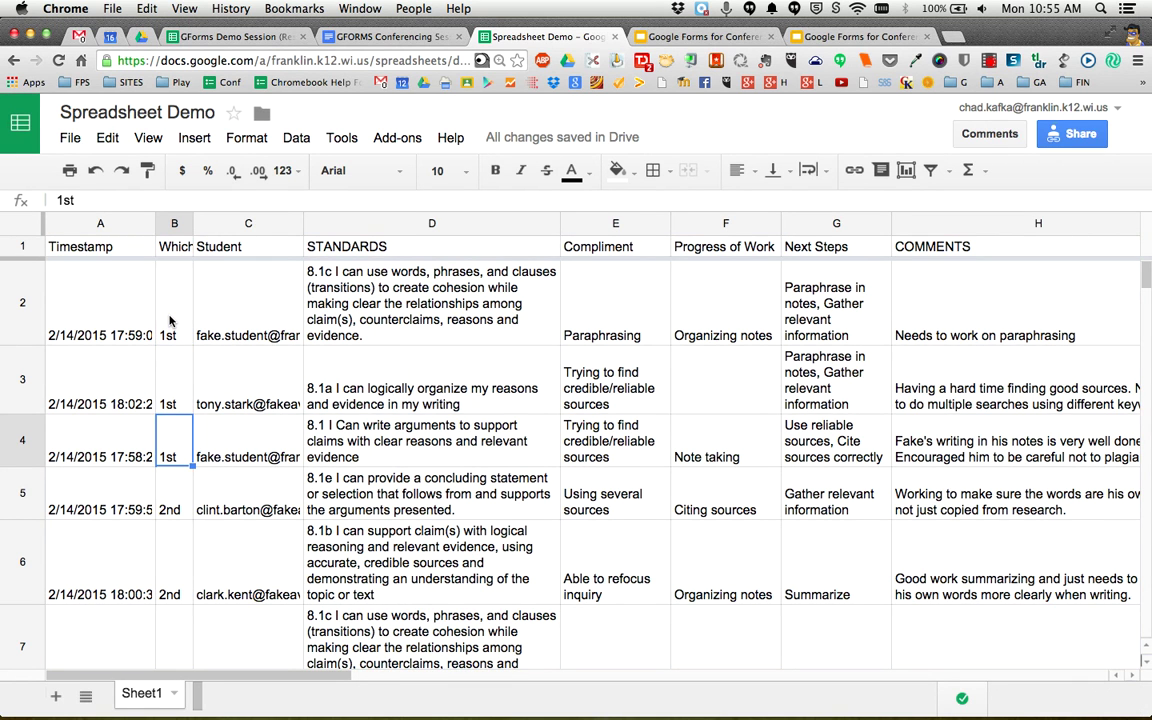
{"action": "key", "text": "Right"}
{"action": "key", "text": "Right"}
{"action": "key", "text": "Right"}
{"action": "key", "text": "Right"}
{"action": "key", "text": "Right"}
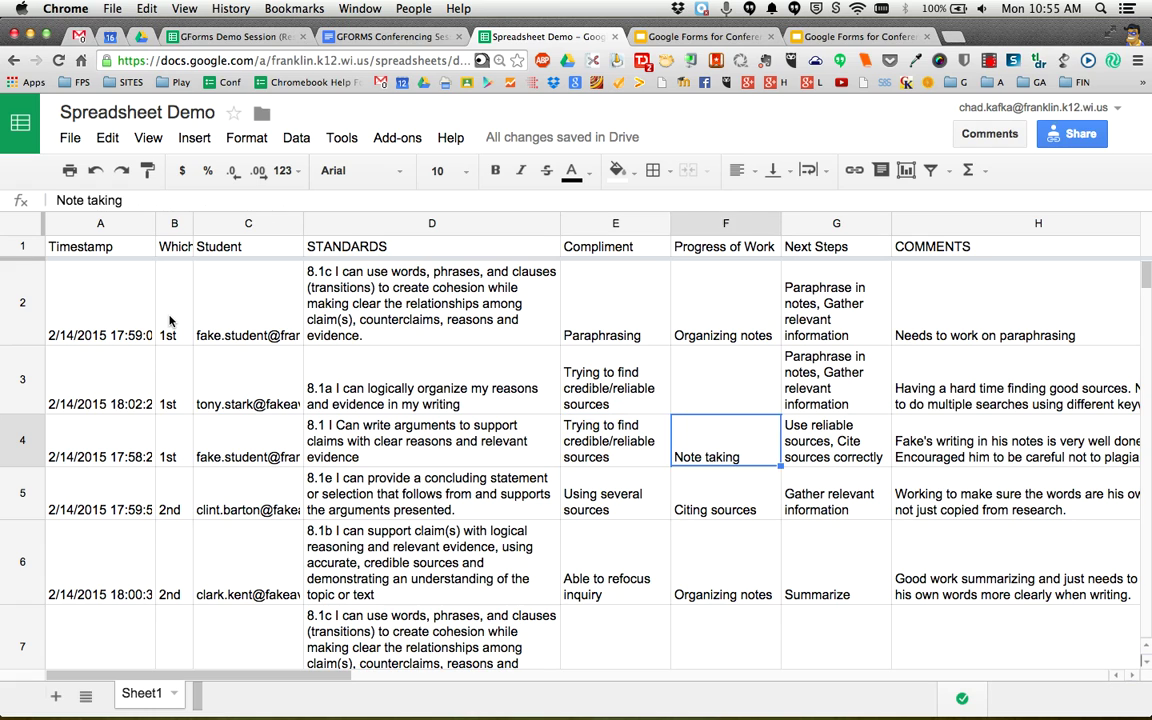
{"action": "key", "text": "Up"}
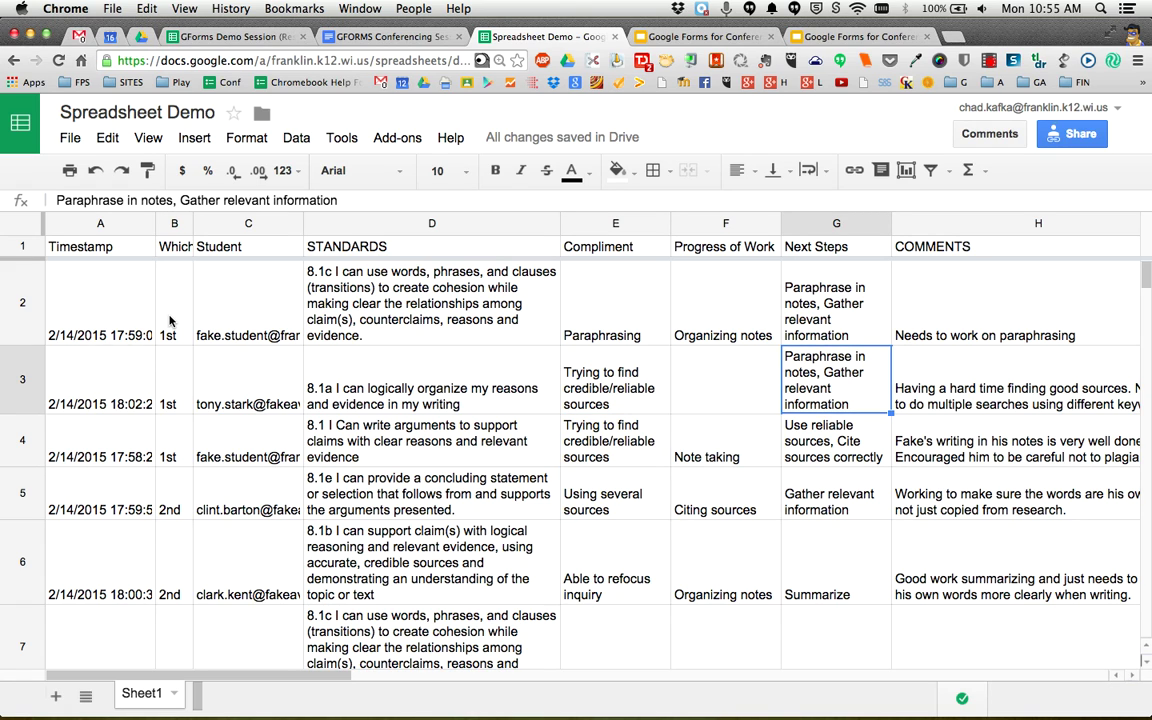
{"action": "key", "text": "Up"}
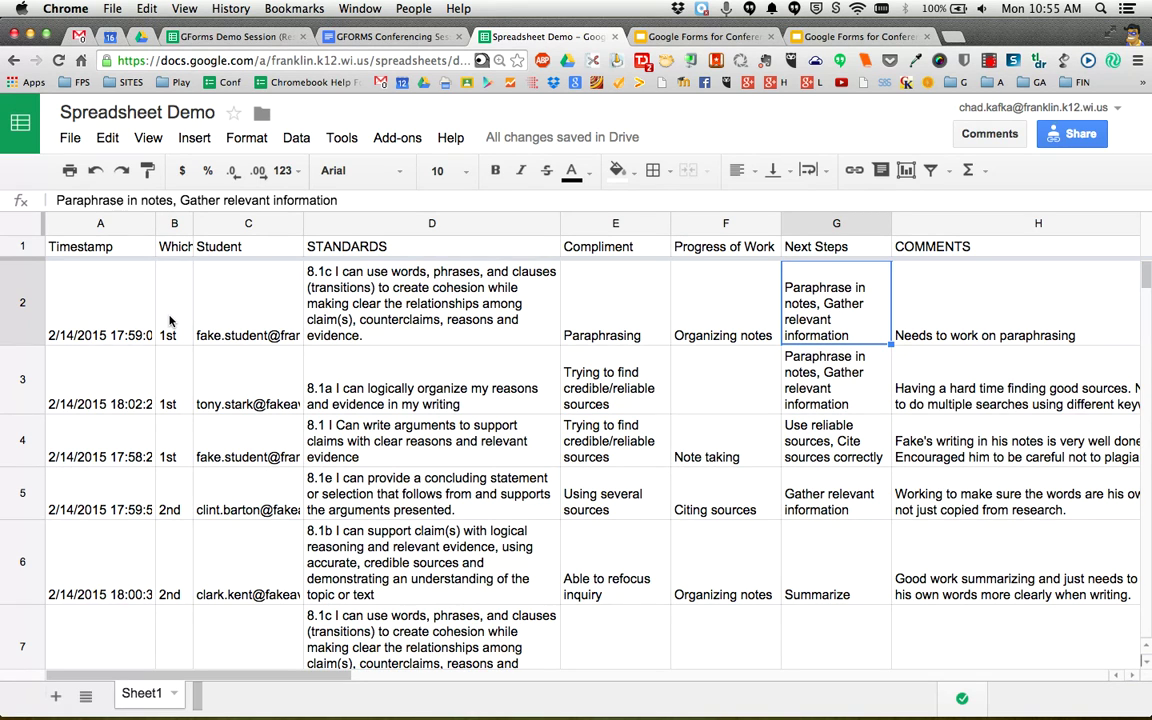
{"action": "left_click", "coordinate": [838, 386]}
{"action": "left_click", "coordinate": [832, 340]}
{"action": "left_click", "coordinate": [829, 374]}
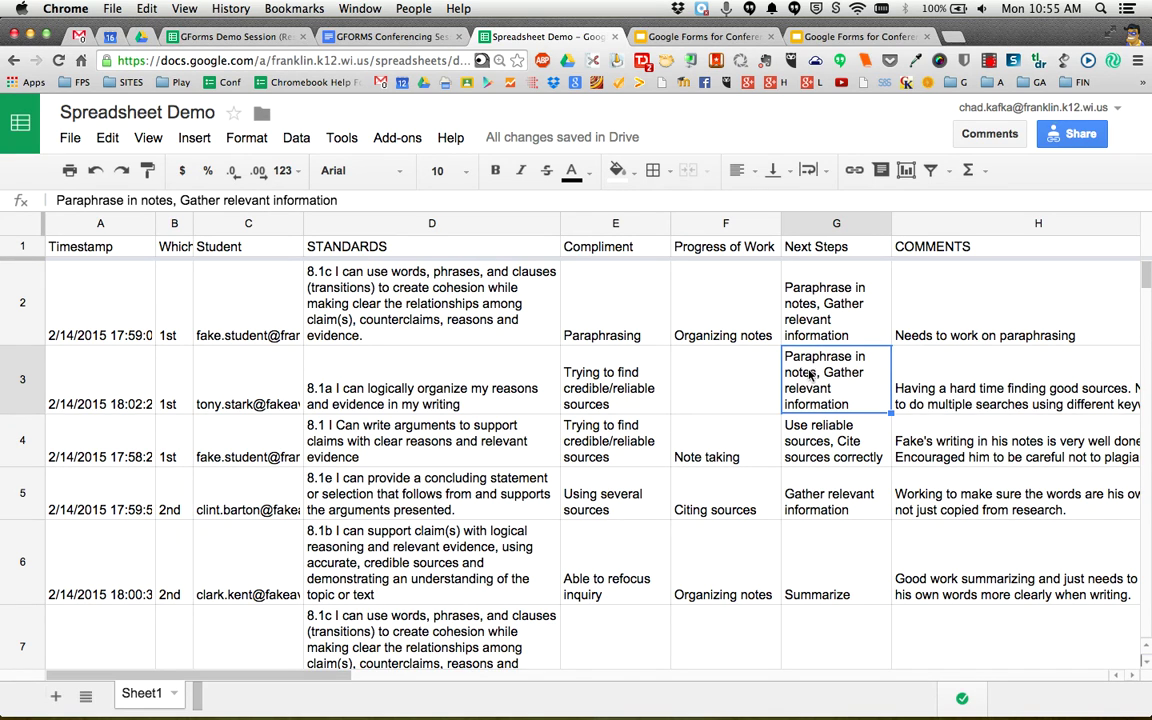
{"action": "left_click", "coordinate": [661, 287]}
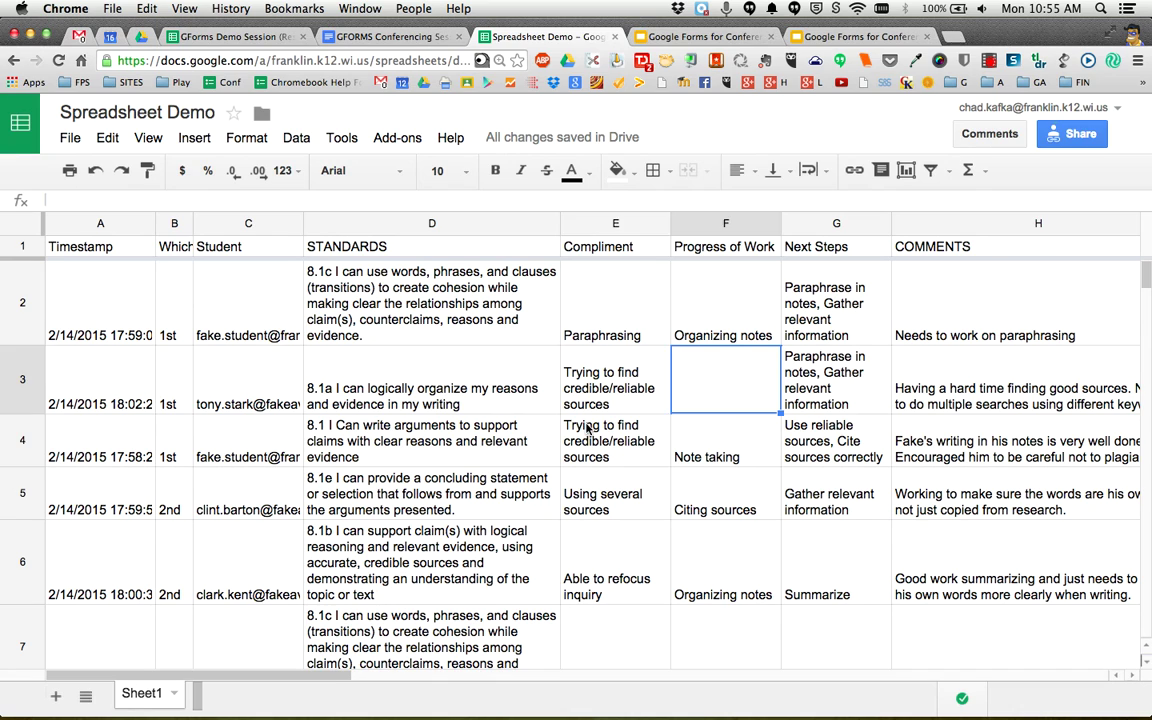
{"action": "left_click", "coordinate": [638, 447]}
{"action": "left_click", "coordinate": [631, 382]}
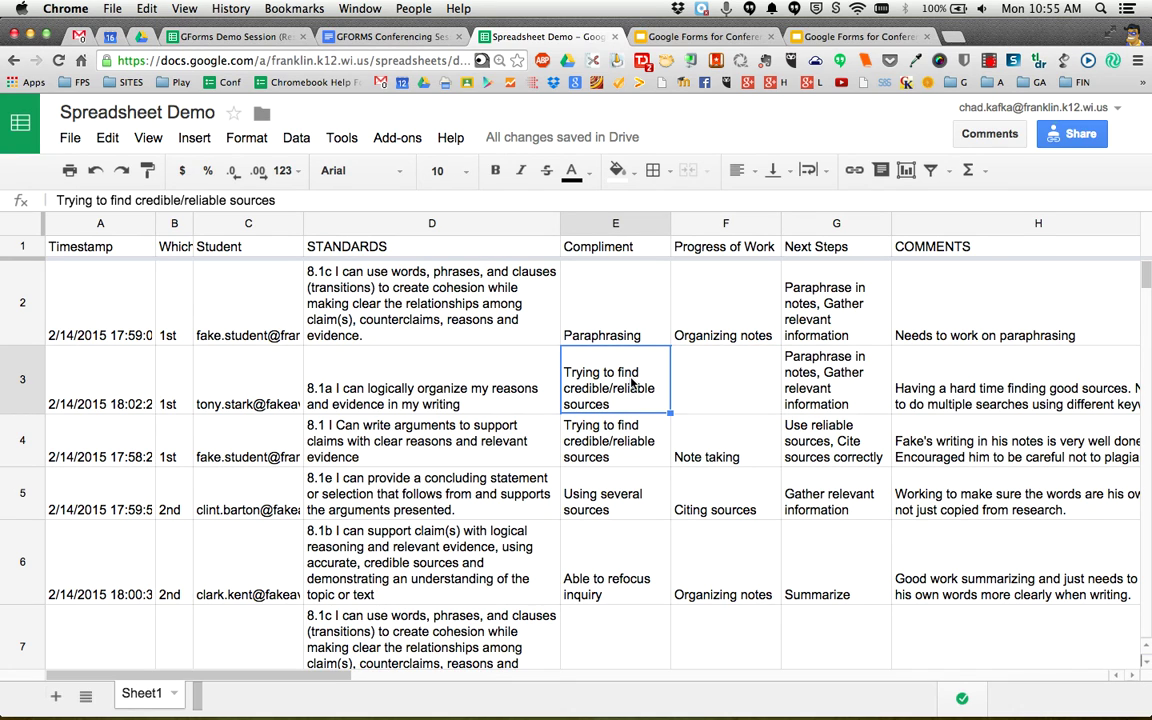
{"action": "left_click", "coordinate": [712, 447]}
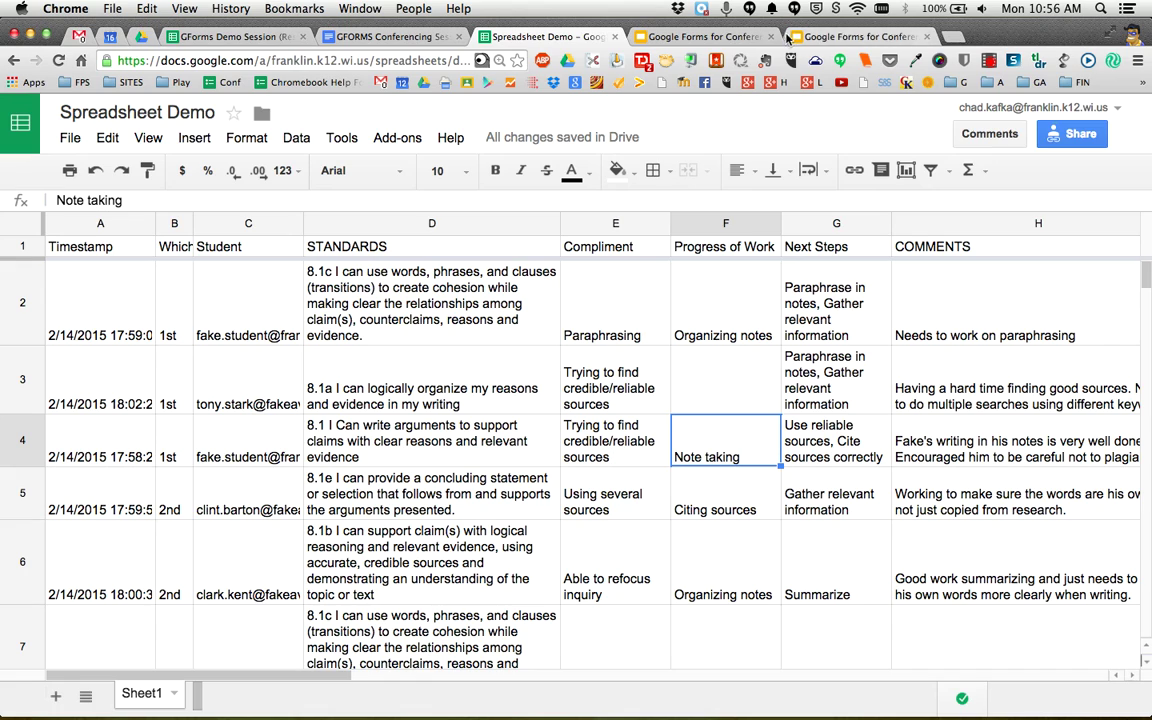
Check the two Spreadsheet Tips slides in the Google Forms for Conferencing With Students presentation, and return to the Spreadsheet Demo sheet.
{"action": "left_click", "coordinate": [726, 36]}
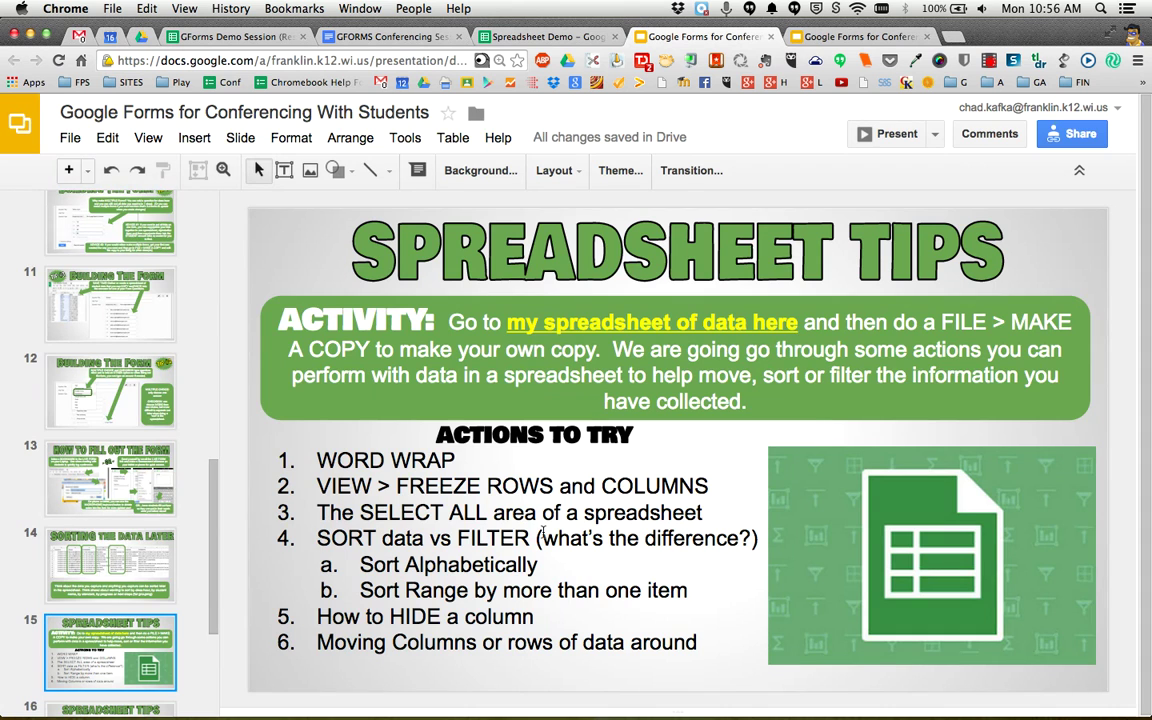
{"action": "key", "text": "Down"}
{"action": "key", "text": "Down"}
{"action": "key", "text": "Up"}
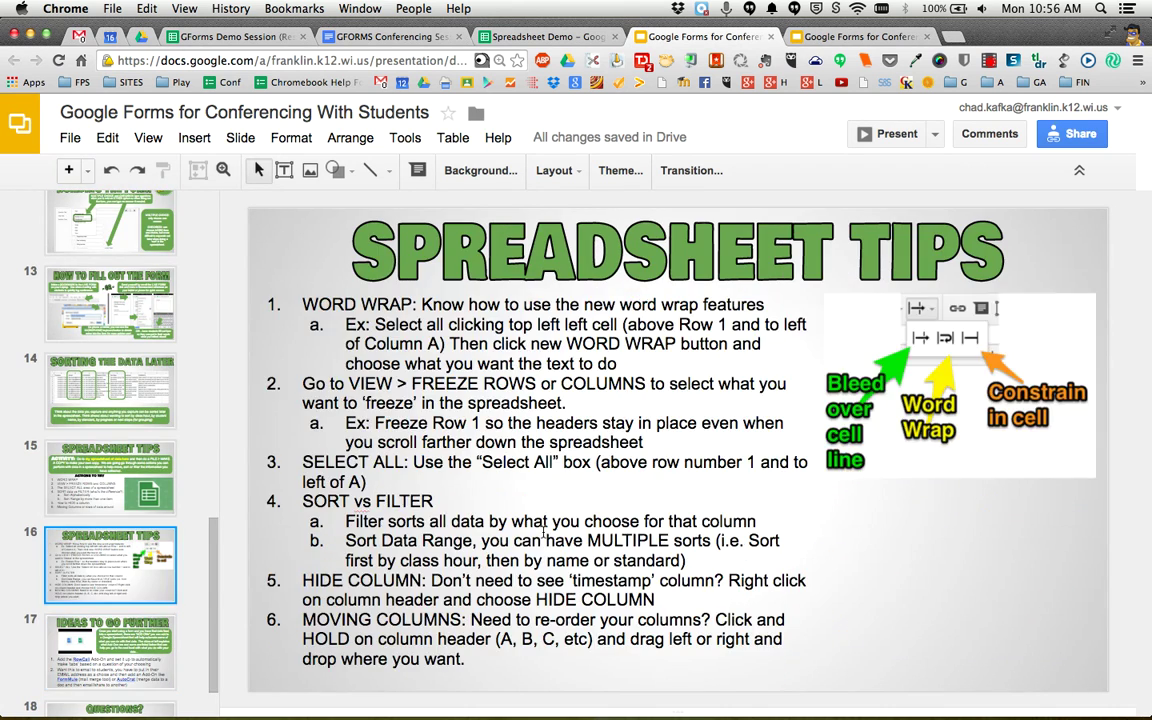
{"action": "key", "text": "Up"}
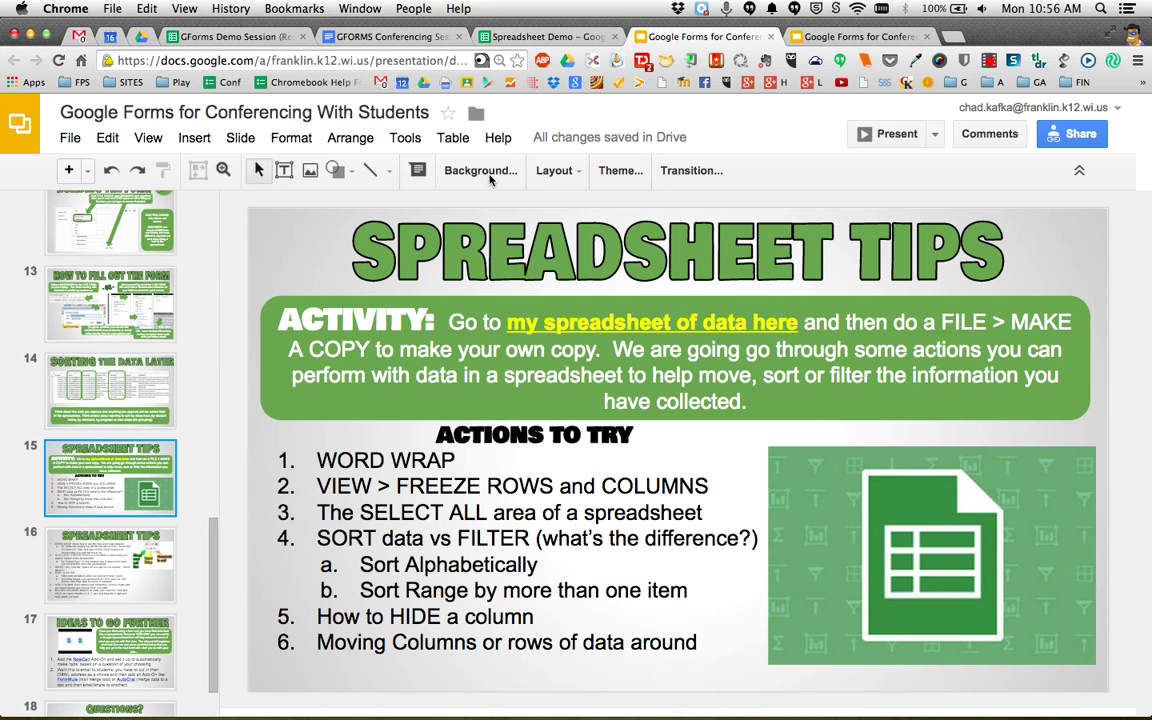
{"action": "left_click", "coordinate": [514, 40]}
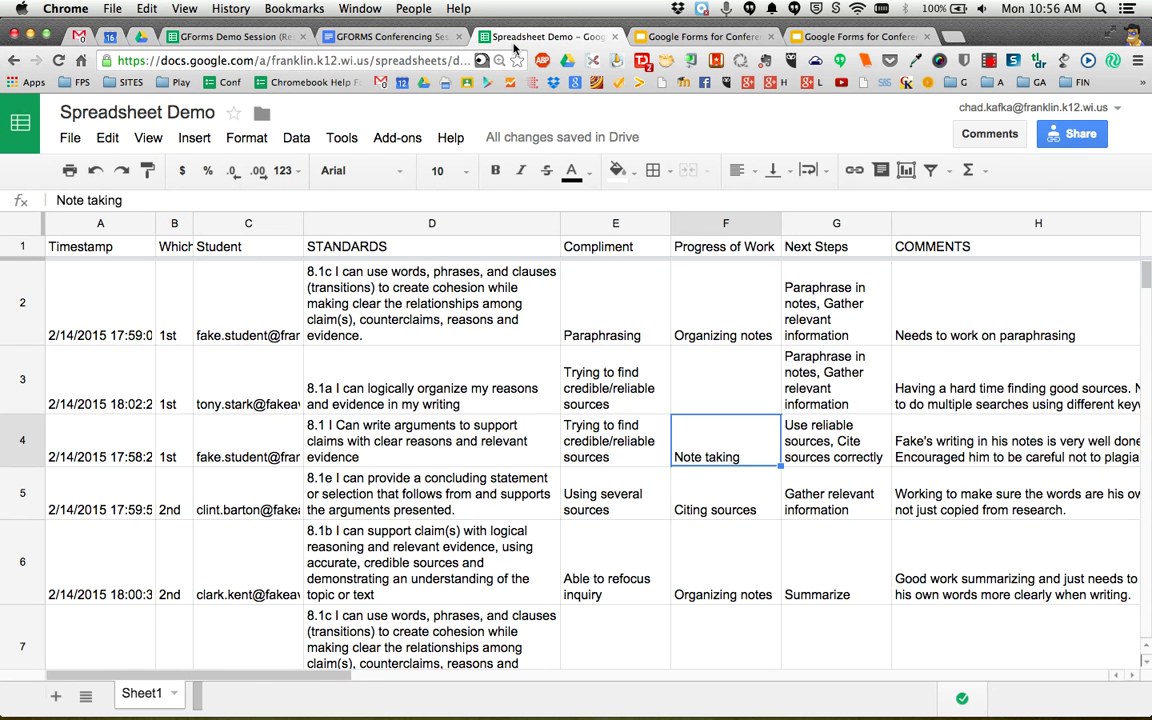
Hide the Timestamp column, and unhide it again.
{"action": "left_click", "coordinate": [77, 302]}
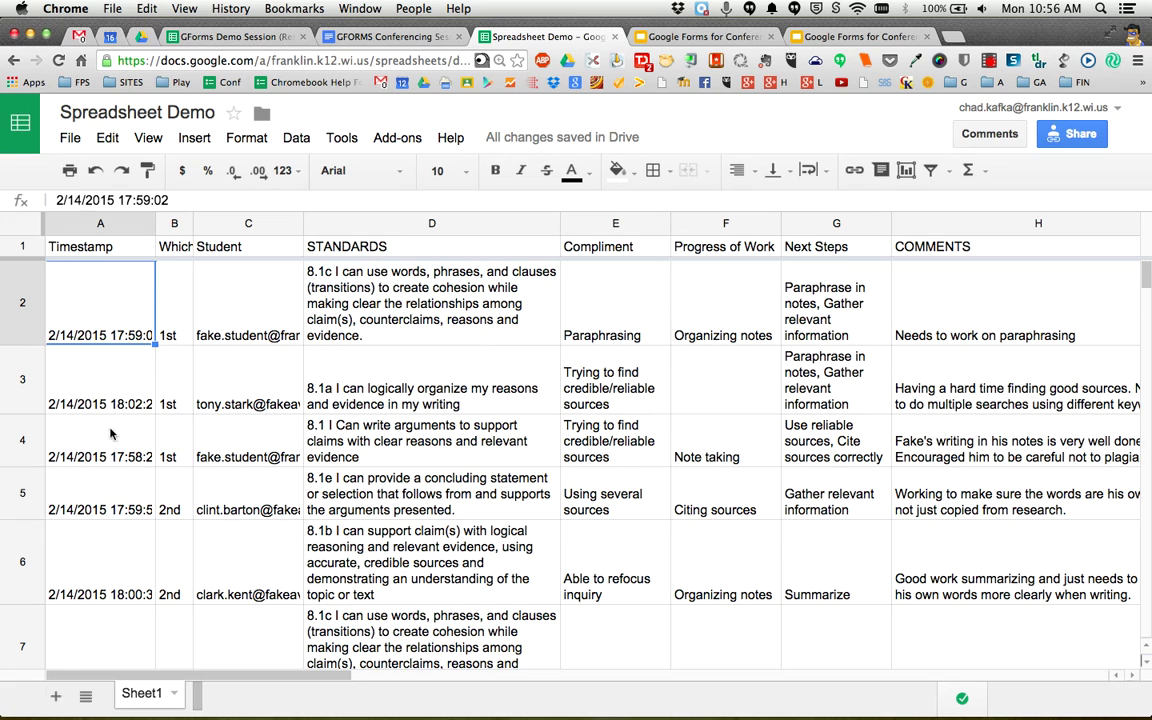
{"action": "left_click", "coordinate": [103, 223]}
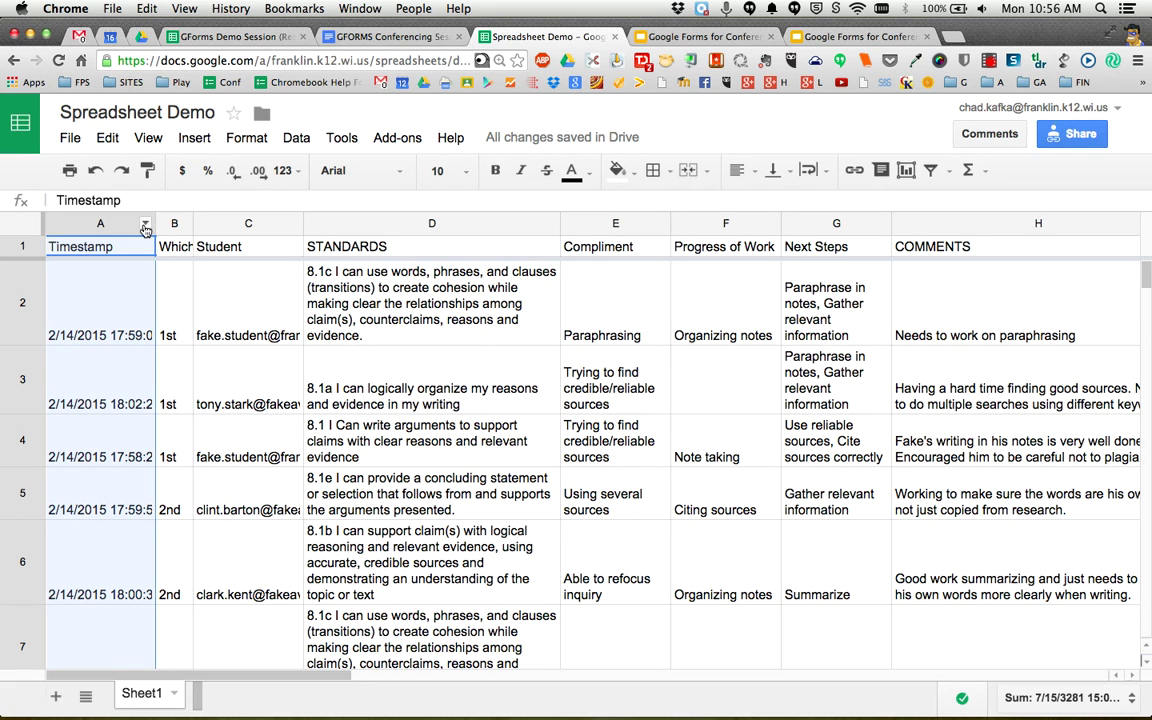
{"action": "left_click", "coordinate": [145, 224]}
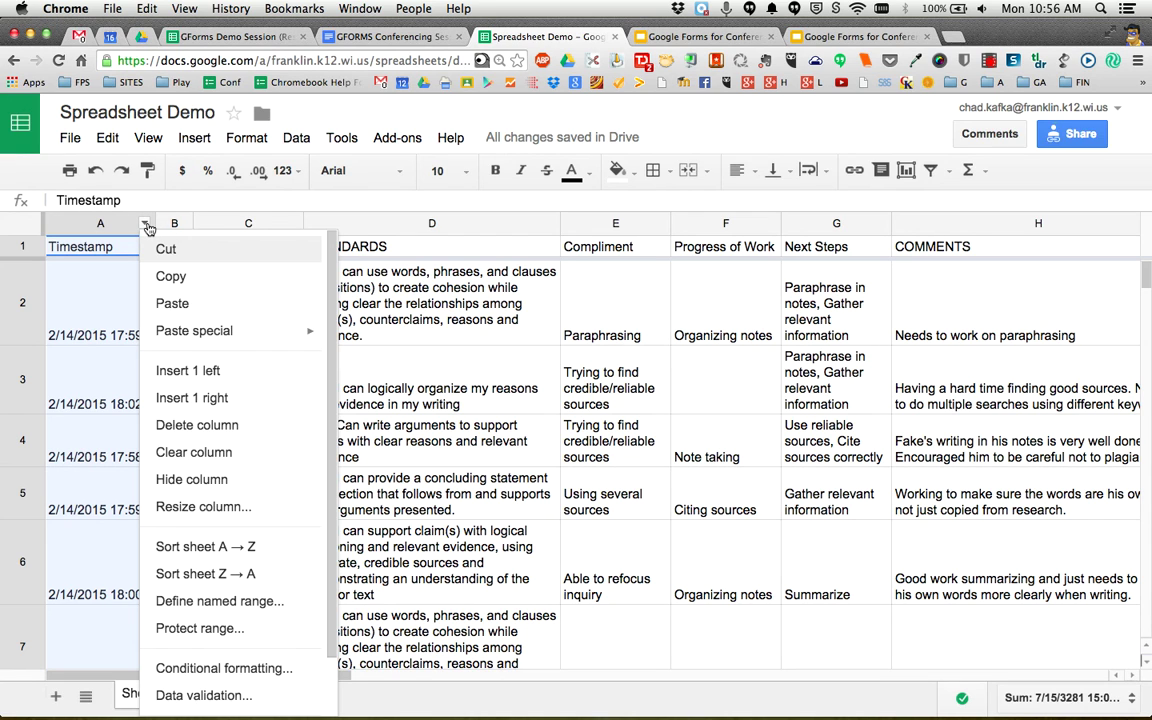
{"action": "left_click", "coordinate": [189, 479]}
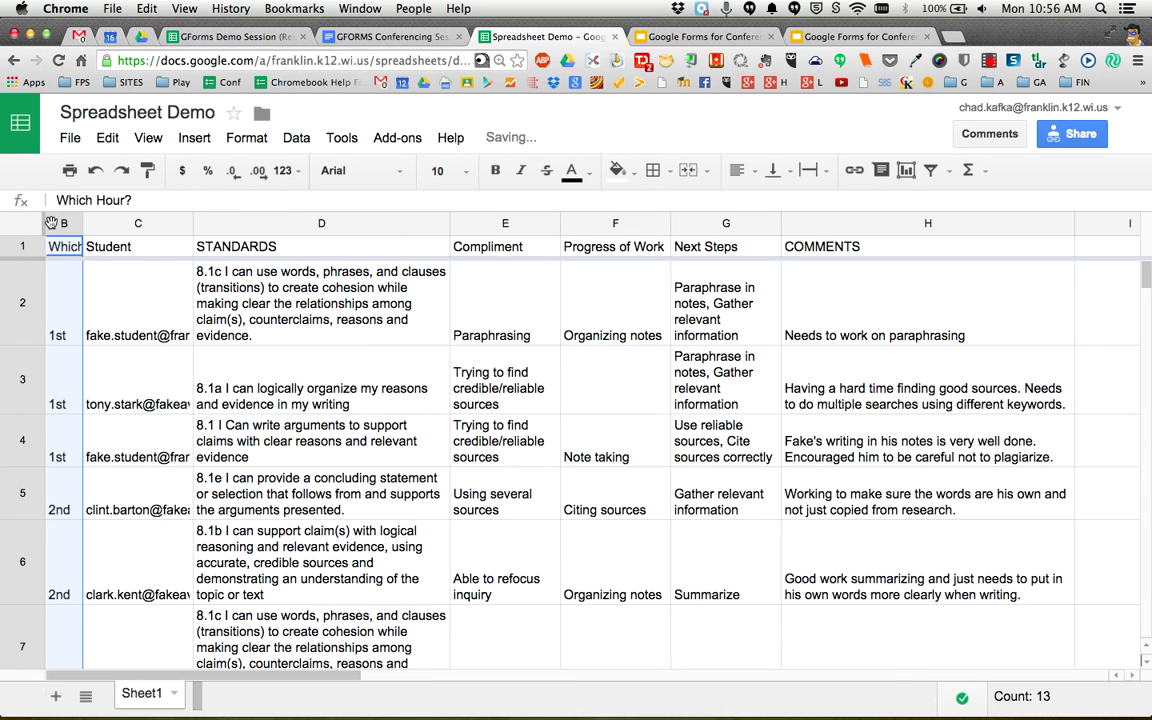
{"action": "left_click", "coordinate": [113, 300]}
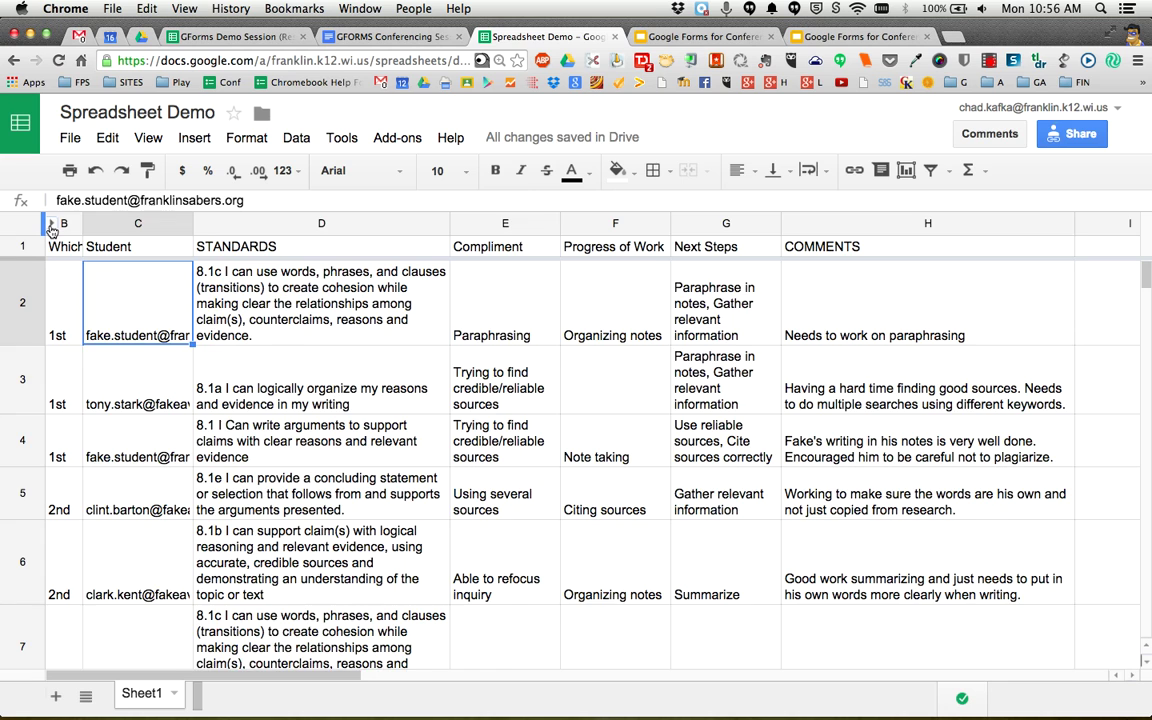
{"action": "left_click", "coordinate": [49, 222]}
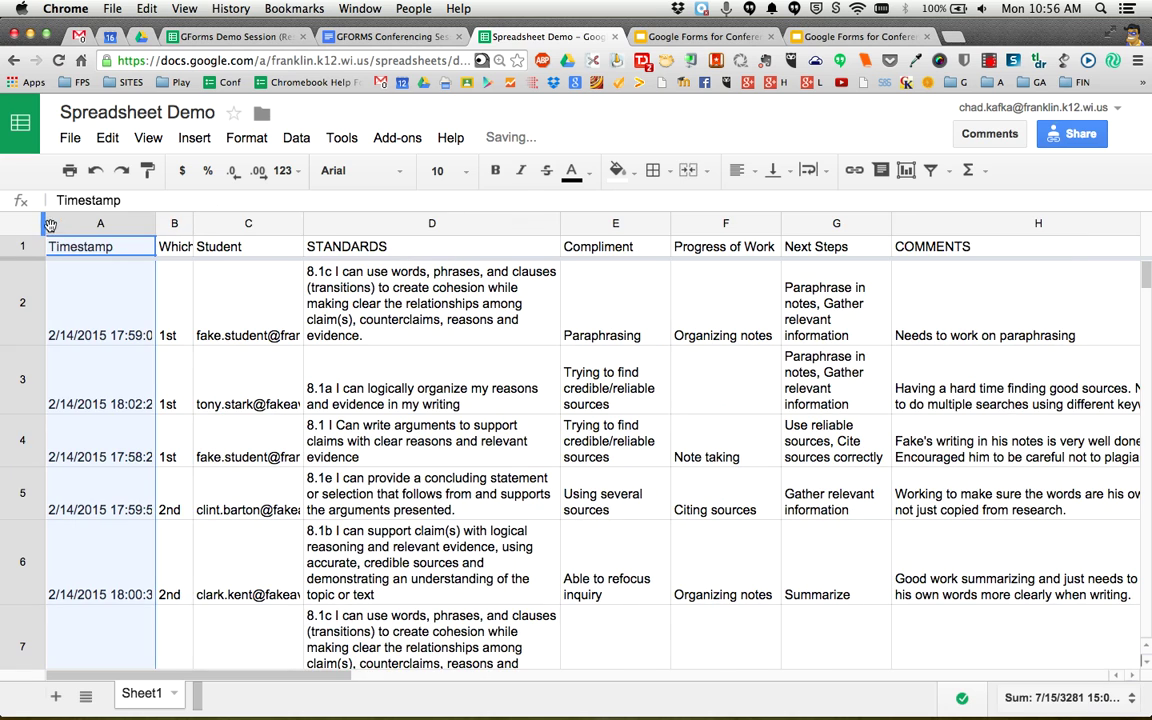
Hide the Timestamp column so that the sheet starts with Which Hour?
{"action": "left_click", "coordinate": [145, 224]}
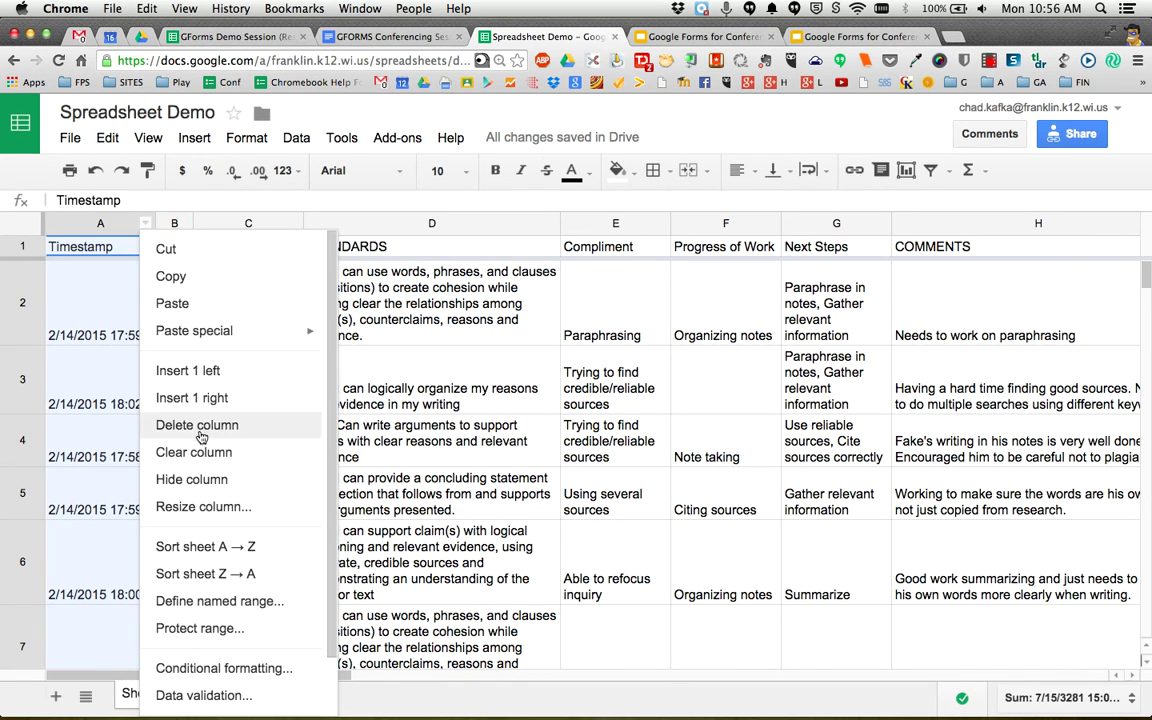
{"action": "left_click", "coordinate": [180, 479]}
{"action": "left_click", "coordinate": [288, 425]}
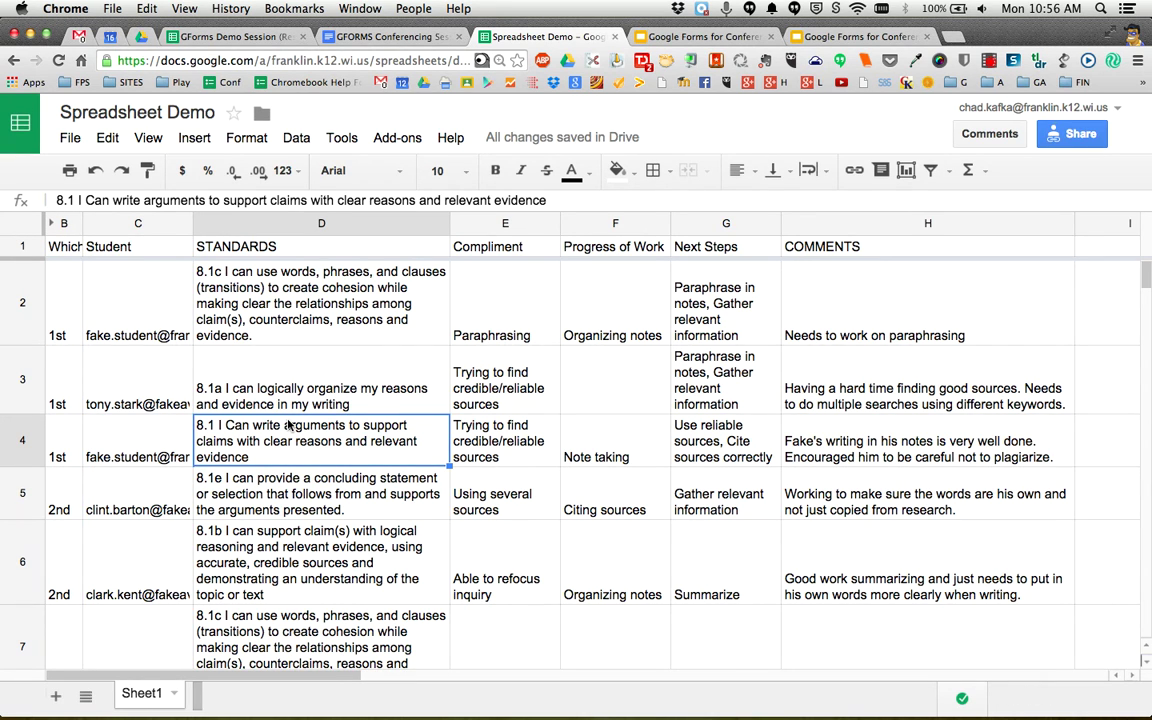
Look through the remaining columns down to the last entry, and switch to the Spreadsheet Tips slide in the presentation.
{"action": "scroll", "coordinate": [288, 425], "scroll_direction": "down", "scroll_amount": 2}
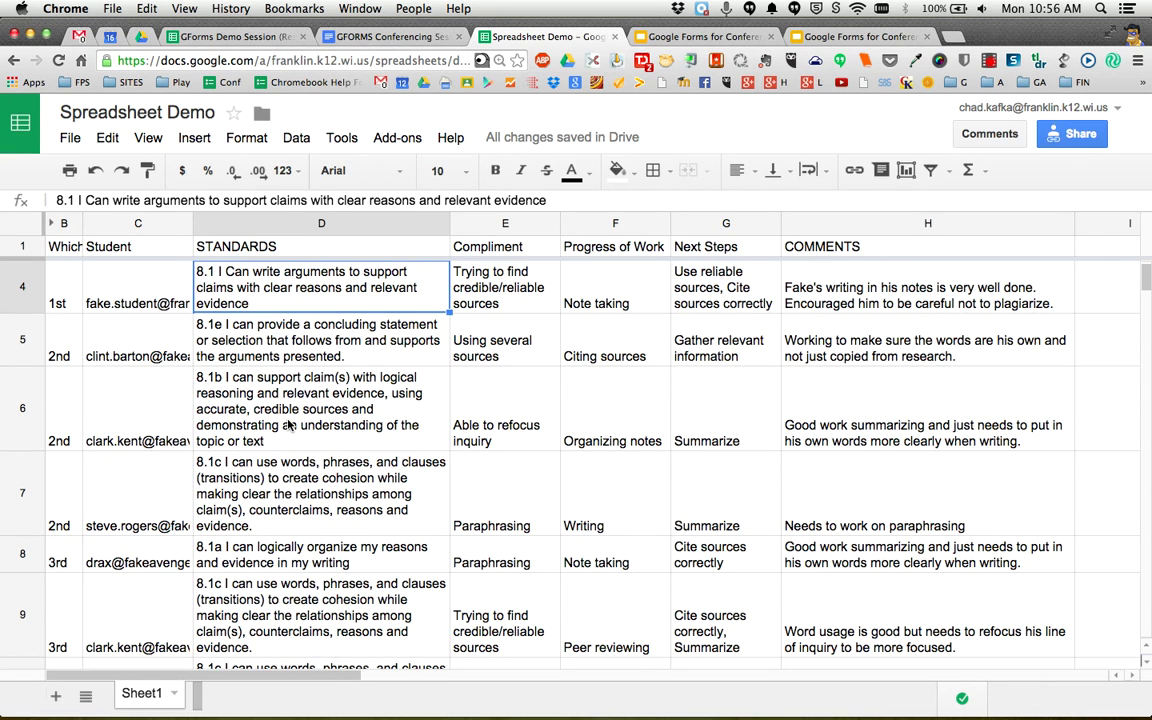
{"action": "scroll", "coordinate": [288, 425], "scroll_direction": "down", "scroll_amount": 3}
{"action": "scroll", "coordinate": [288, 425], "scroll_direction": "down", "scroll_amount": 3}
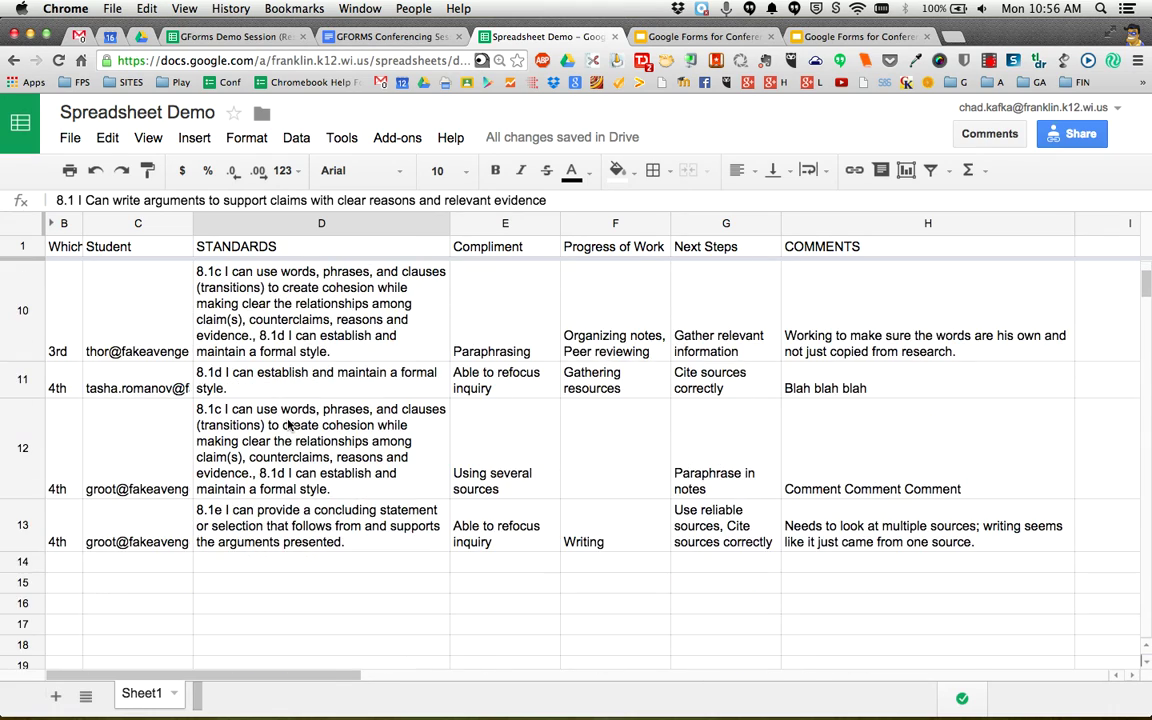
{"action": "scroll", "coordinate": [262, 384], "scroll_direction": "up", "scroll_amount": 6}
{"action": "left_click", "coordinate": [693, 38]}
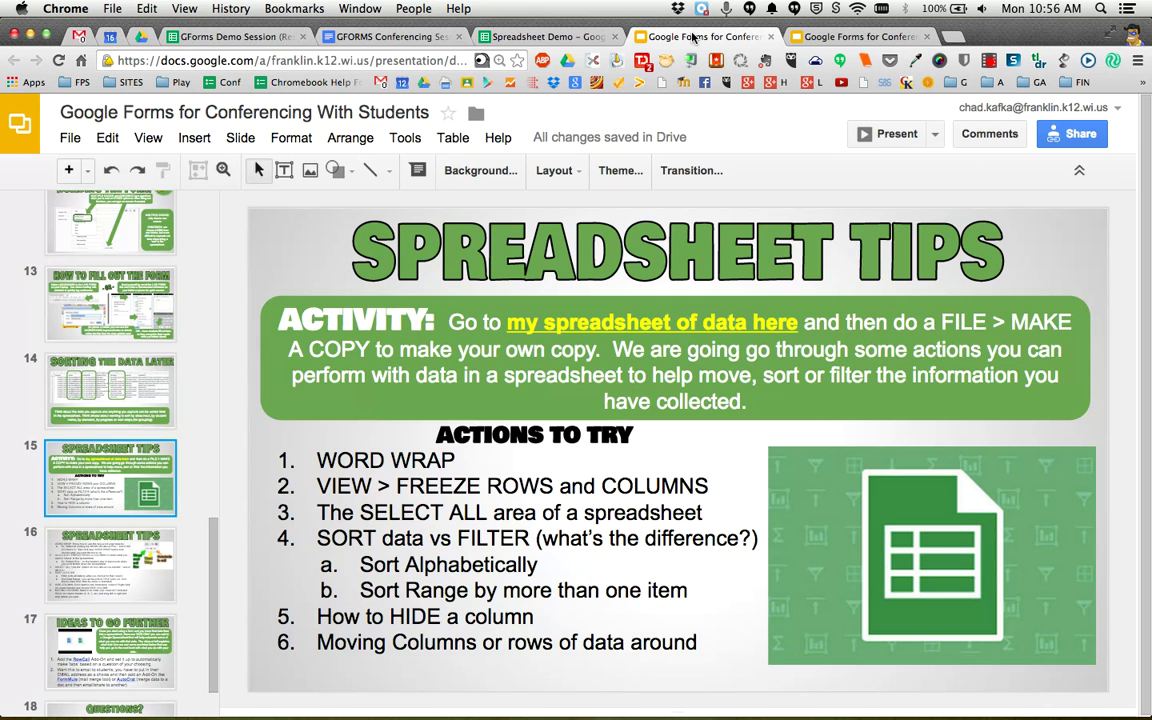